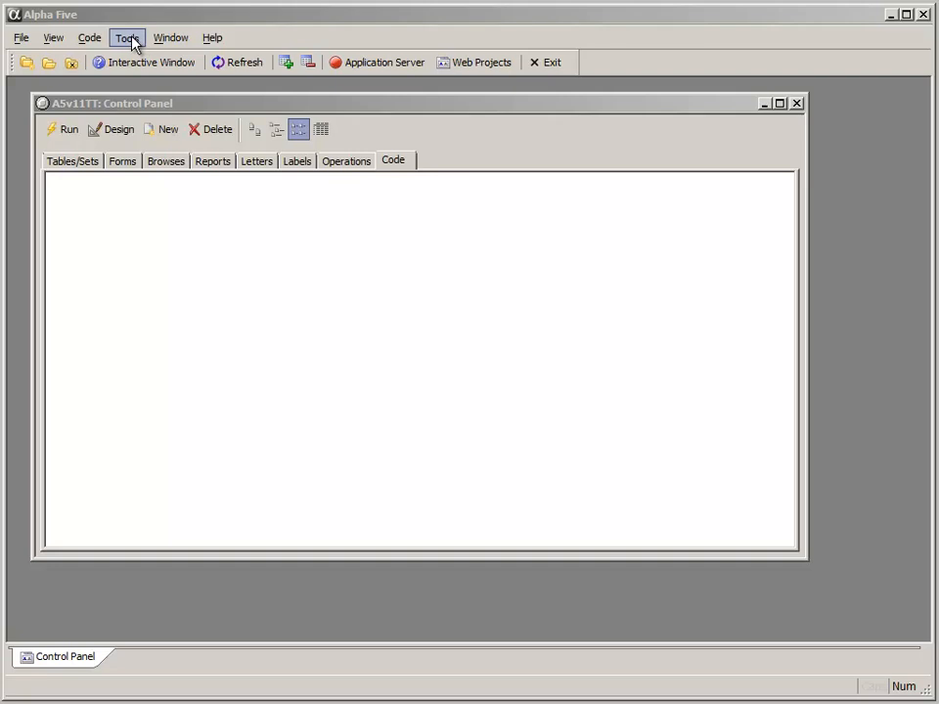
# - Open the list of AlphaDAO named connection strings for external databases
pyautogui.click(195, 103)
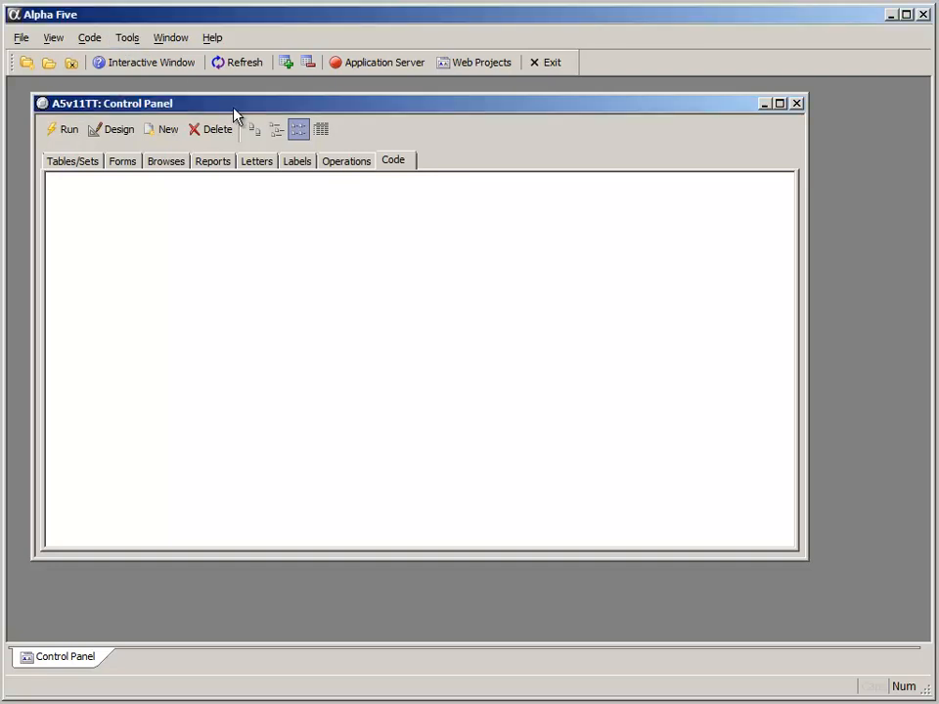
pyautogui.click(125, 39)
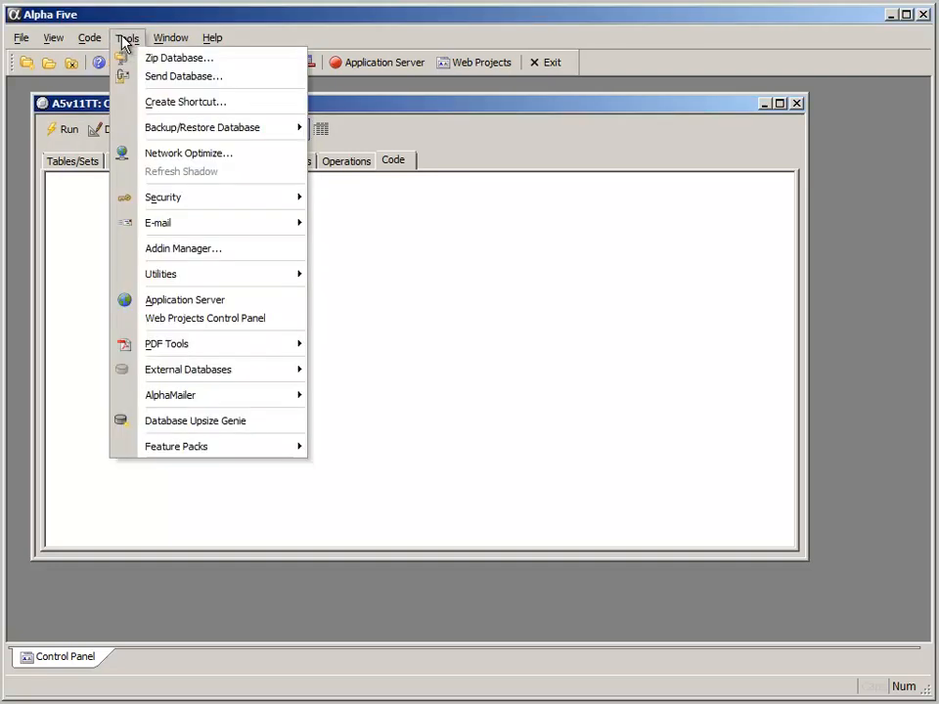
pyautogui.moveTo(162, 348)
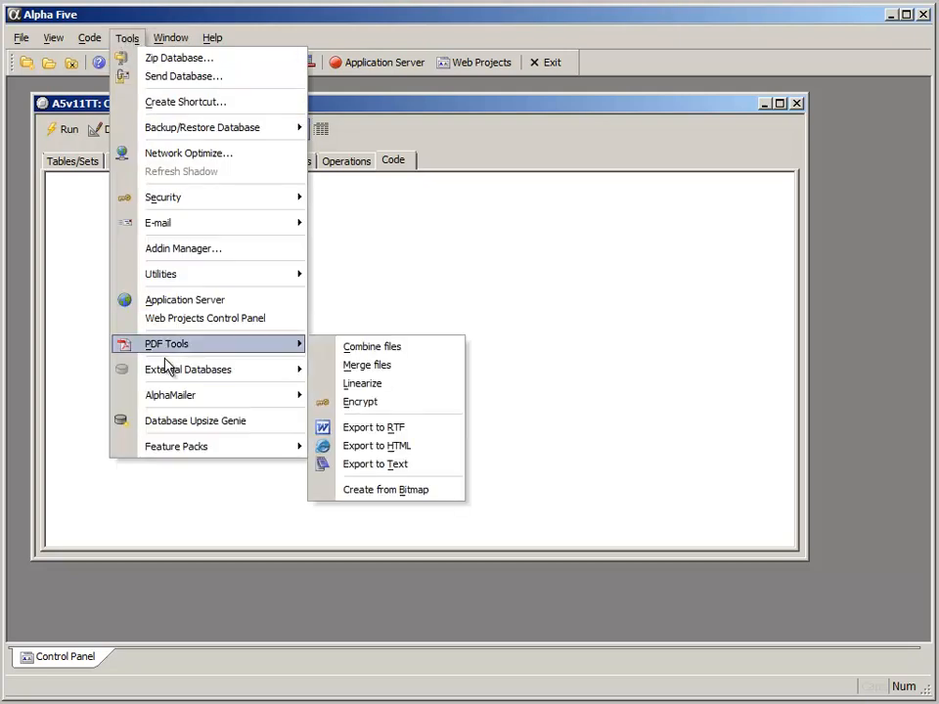
pyautogui.moveTo(176, 380)
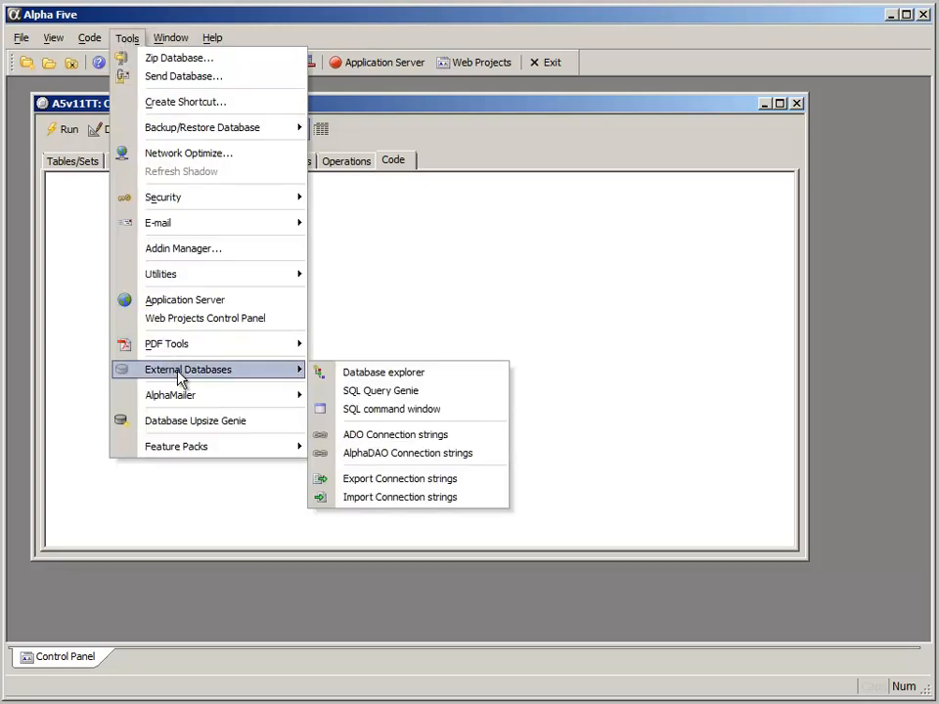
pyautogui.click(390, 460)
pyautogui.moveTo(381, 211); pyautogui.dragTo(380, 95)
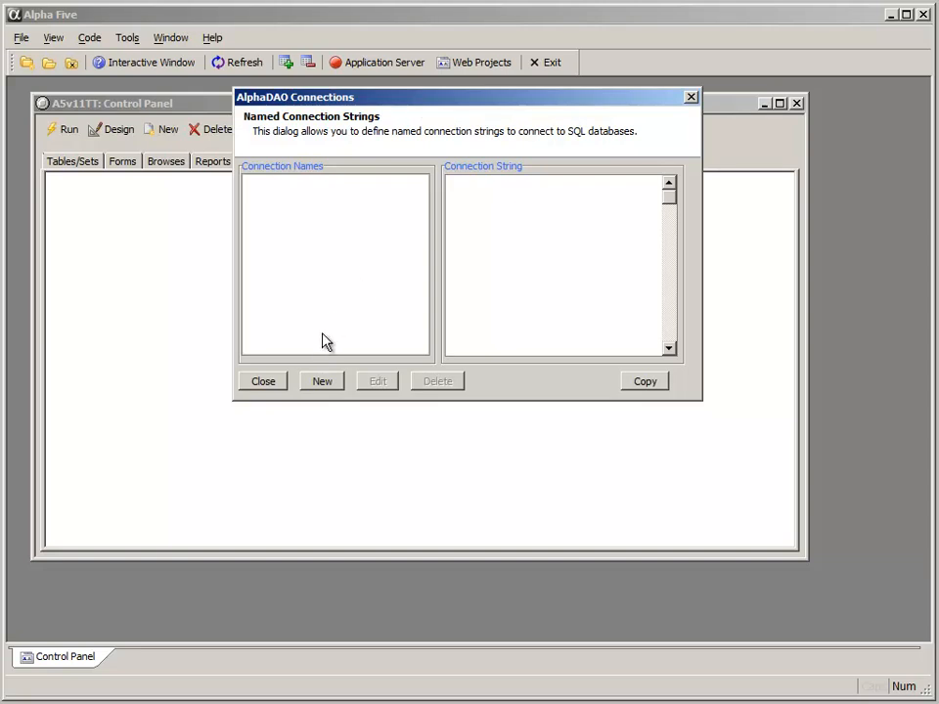
# - Start a new AlphaDAO connection and name it AlphaSports
pyautogui.click(325, 382)
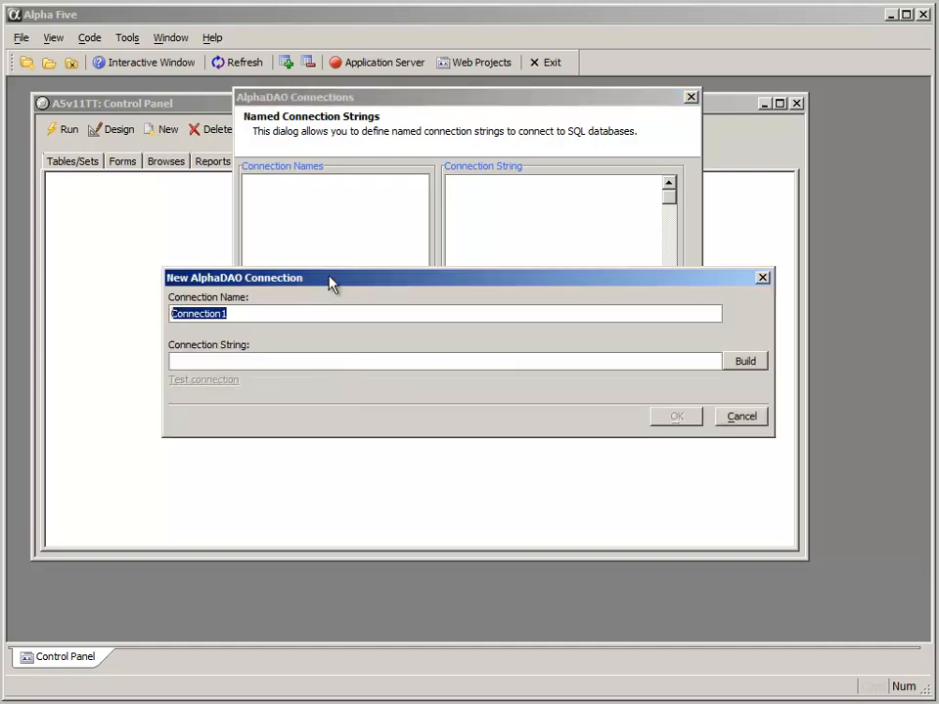
pyautogui.write('A')
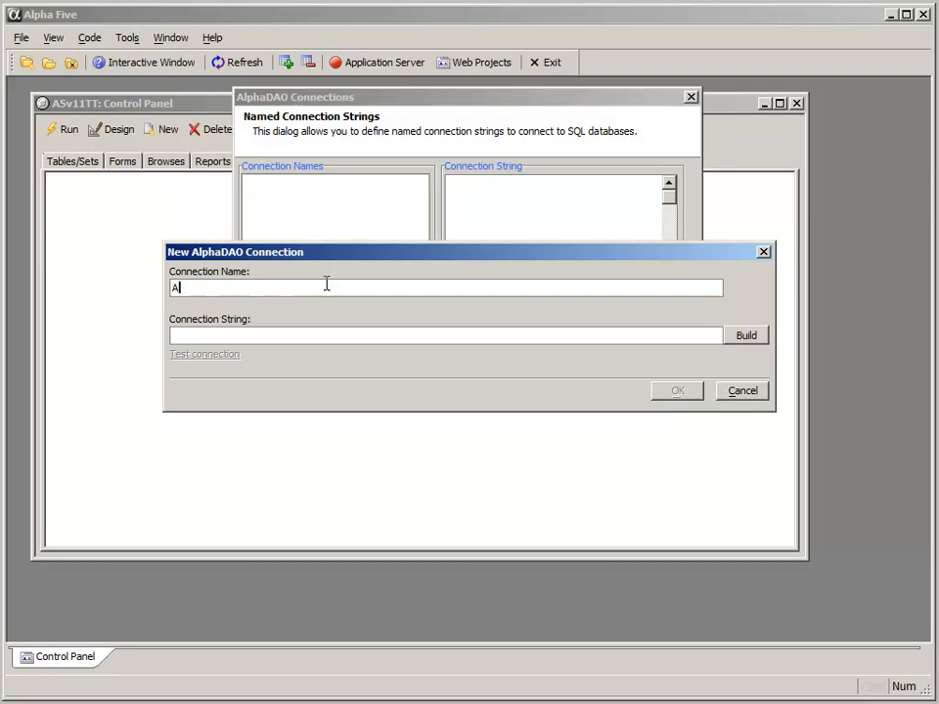
pyautogui.write('lphaSports')
pyautogui.click(327, 329)
pyautogui.moveTo(361, 258); pyautogui.dragTo(360, 241)
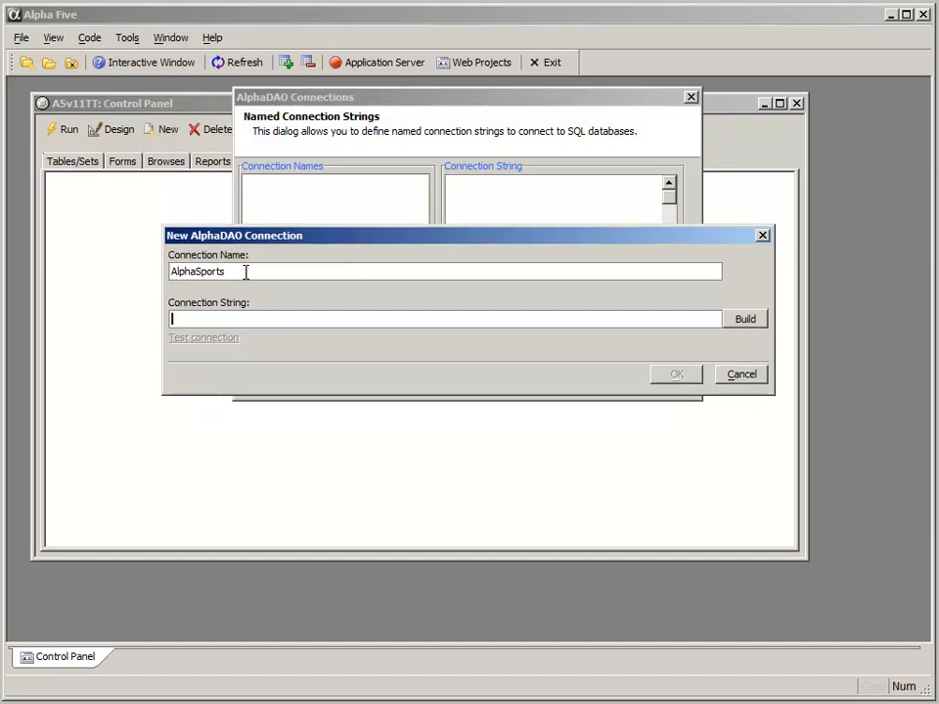
# - Start building the AlphaSports connection string with Access as the connection type
pyautogui.click(745, 320)
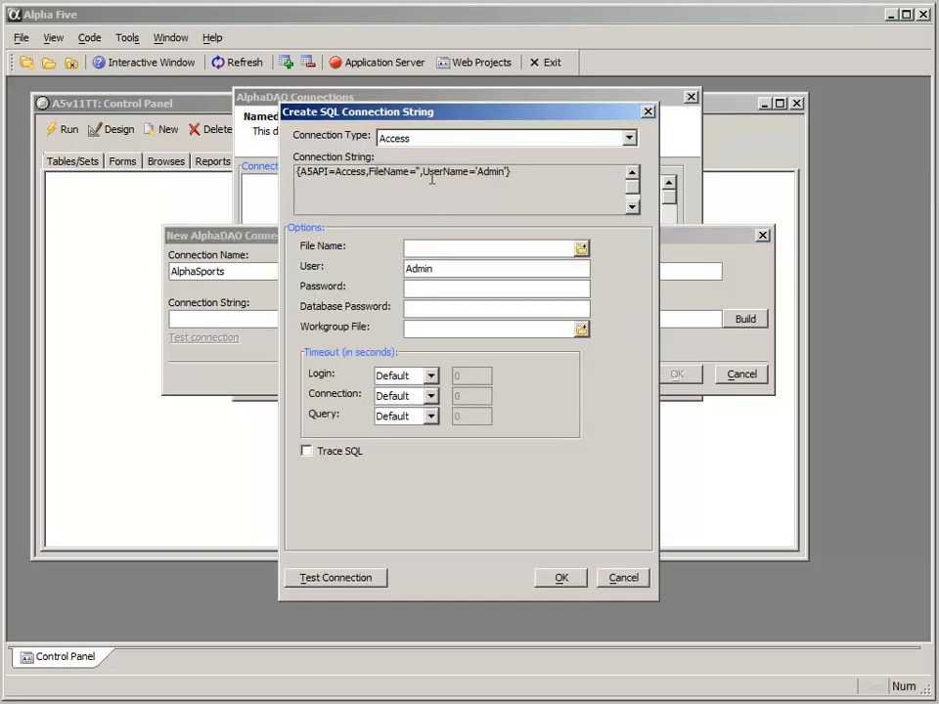
pyautogui.click(629, 138)
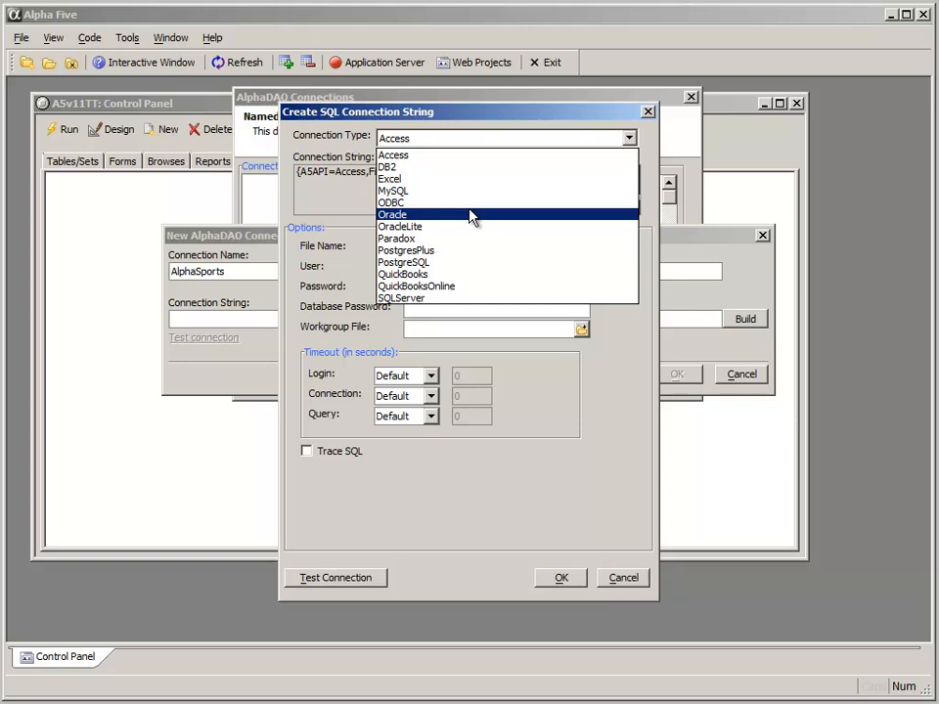
pyautogui.click(432, 162)
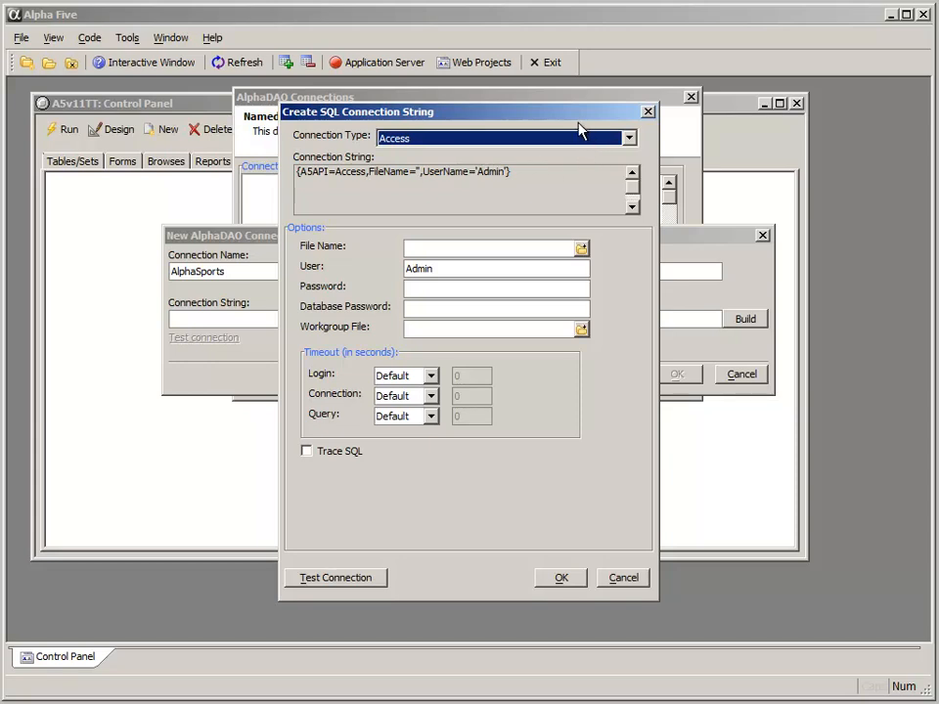
pyautogui.moveTo(567, 115); pyautogui.dragTo(559, 99)
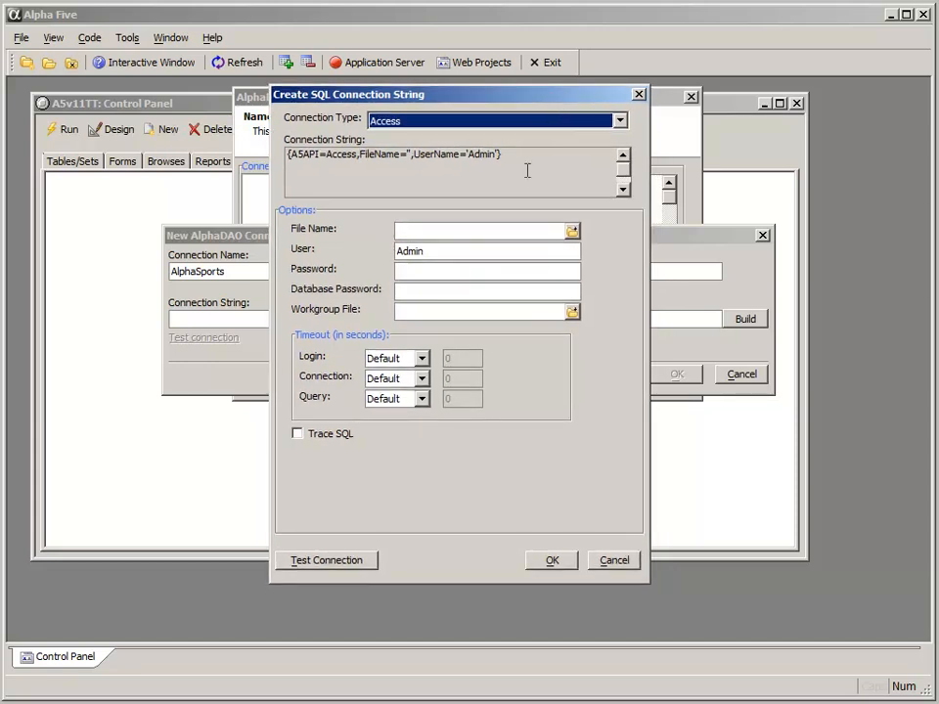
# - Browse for the Access database file in the C:\a5v11\MDBFiles folder
pyautogui.click(572, 231)
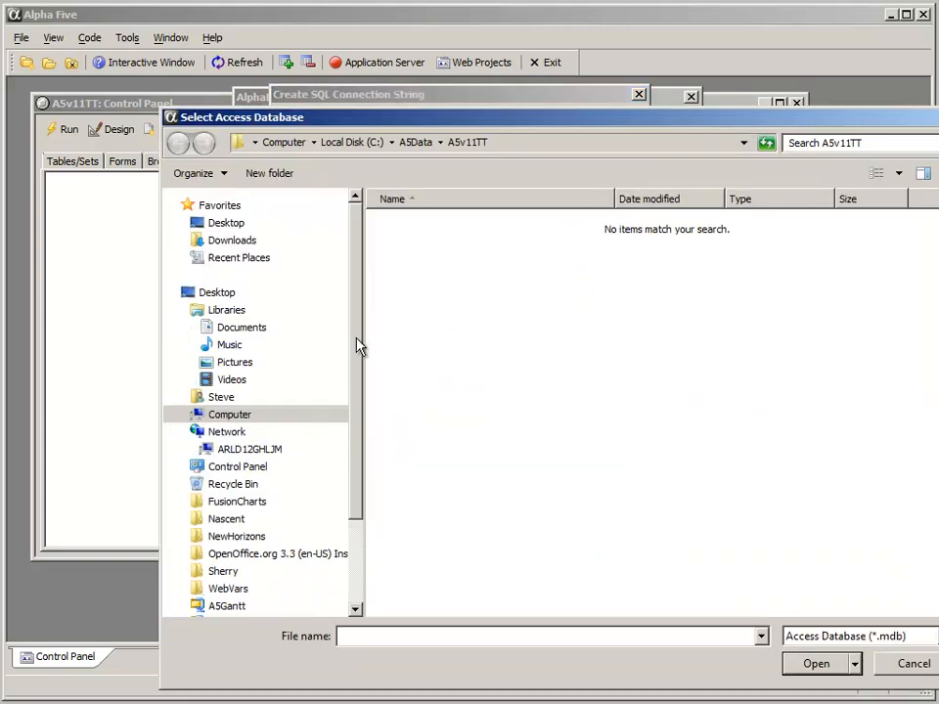
pyautogui.moveTo(359, 341); pyautogui.dragTo(359, 409)
pyautogui.scroll(1, 294, 391)
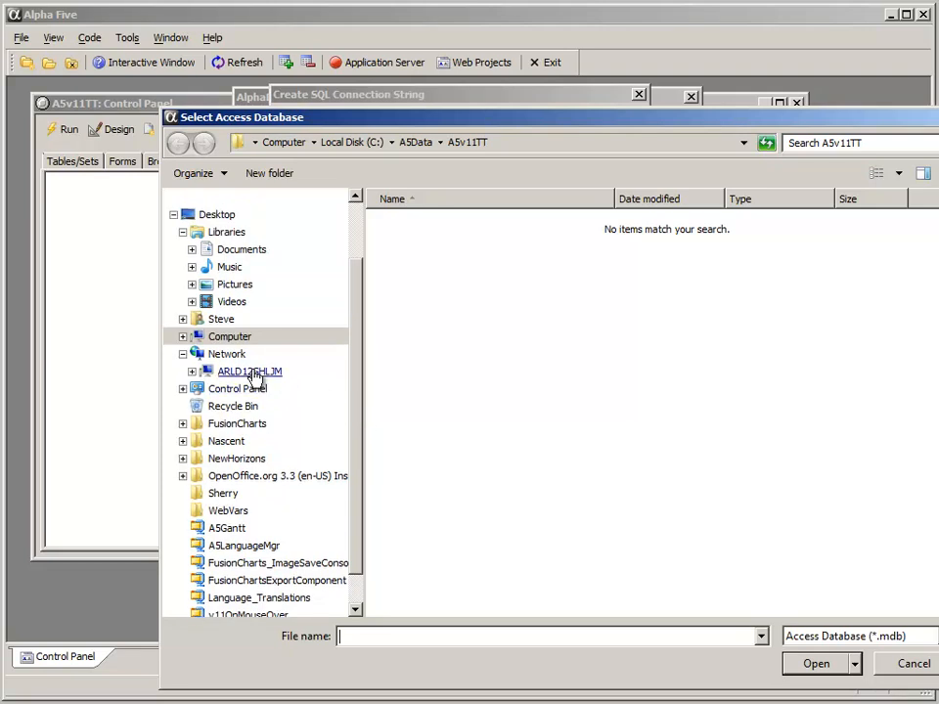
pyautogui.click(182, 336)
pyautogui.moveTo(358, 363); pyautogui.dragTo(358, 413)
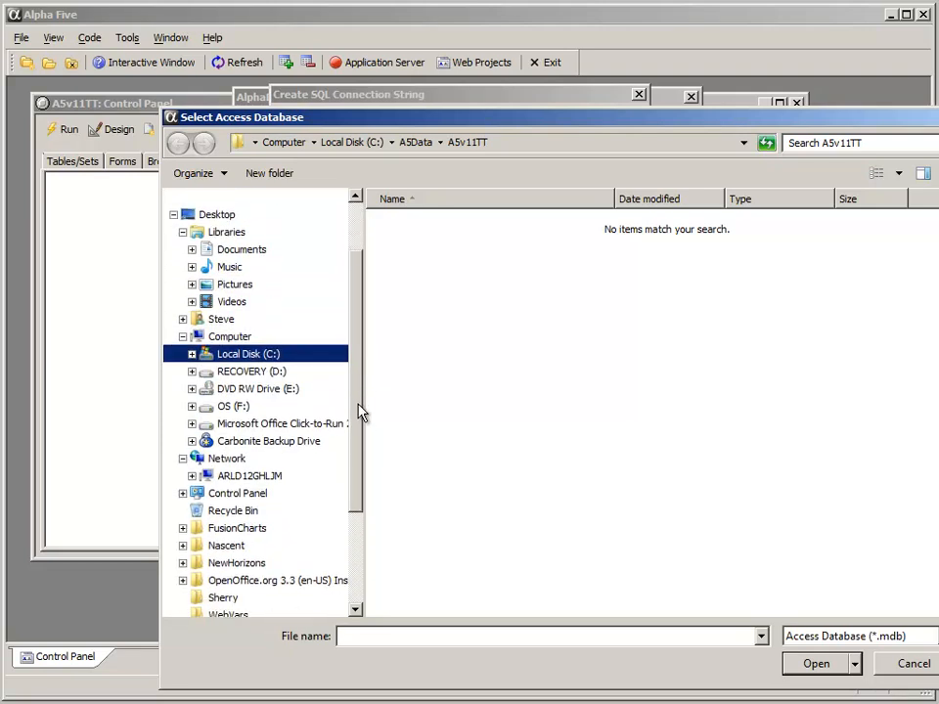
pyautogui.click(194, 355)
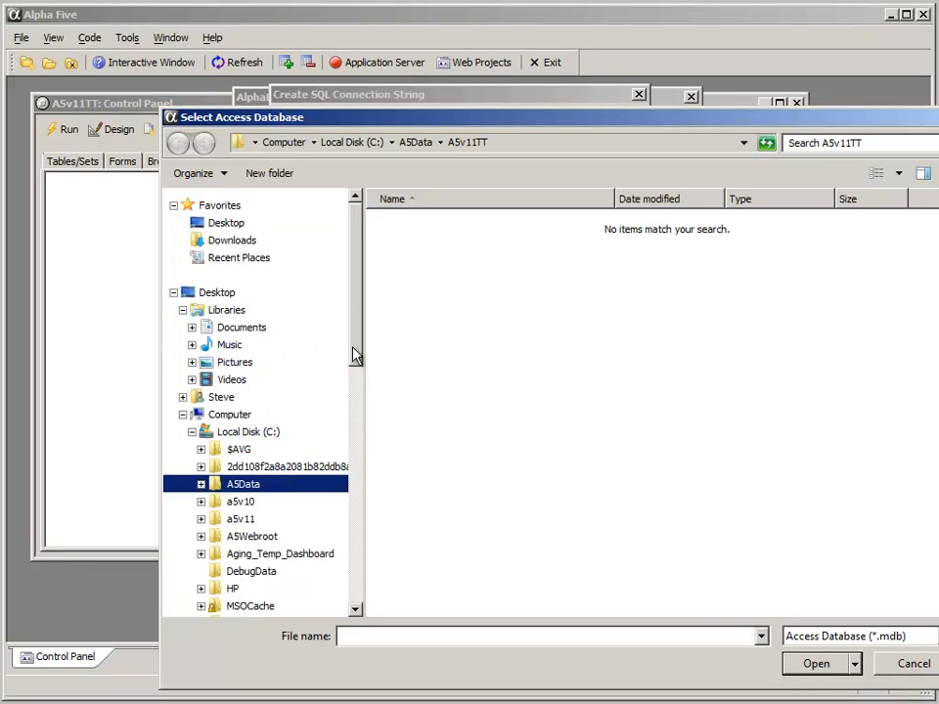
pyautogui.moveTo(354, 352); pyautogui.dragTo(349, 398)
pyautogui.click(244, 408)
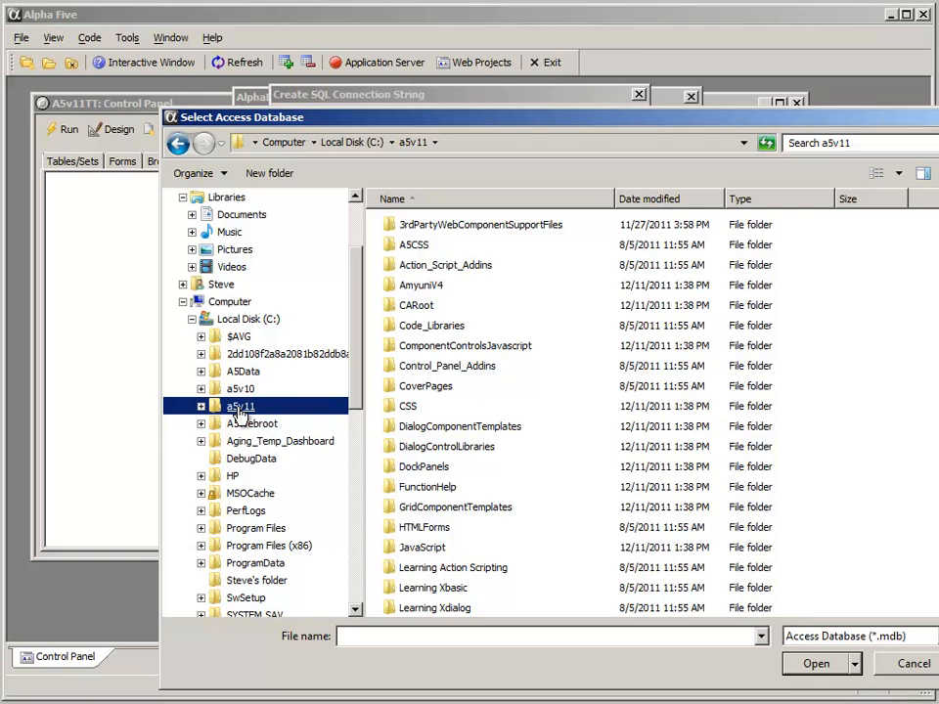
pyautogui.scroll(-2, 460, 502)
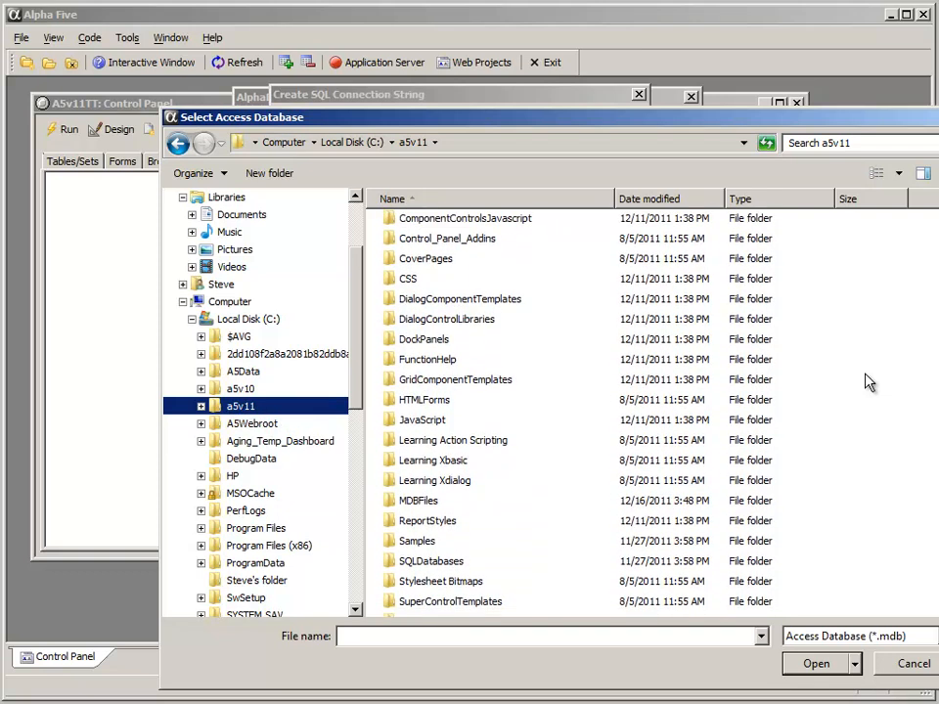
pyautogui.doubleClick(416, 501)
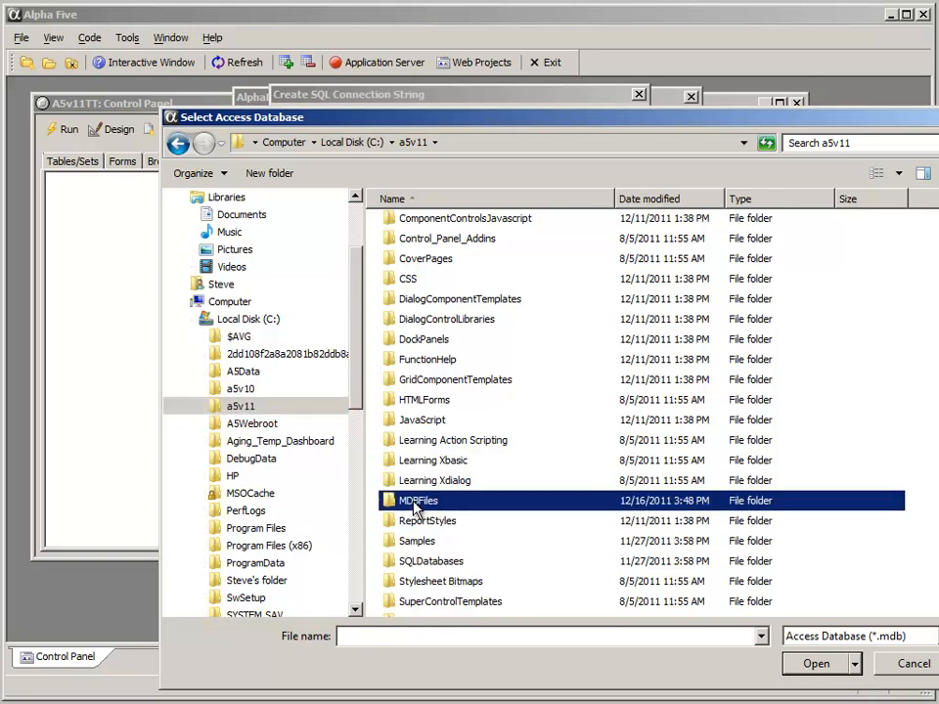
# - Choose the Alphasports MDB file as the connection's database
pyautogui.click(429, 251)
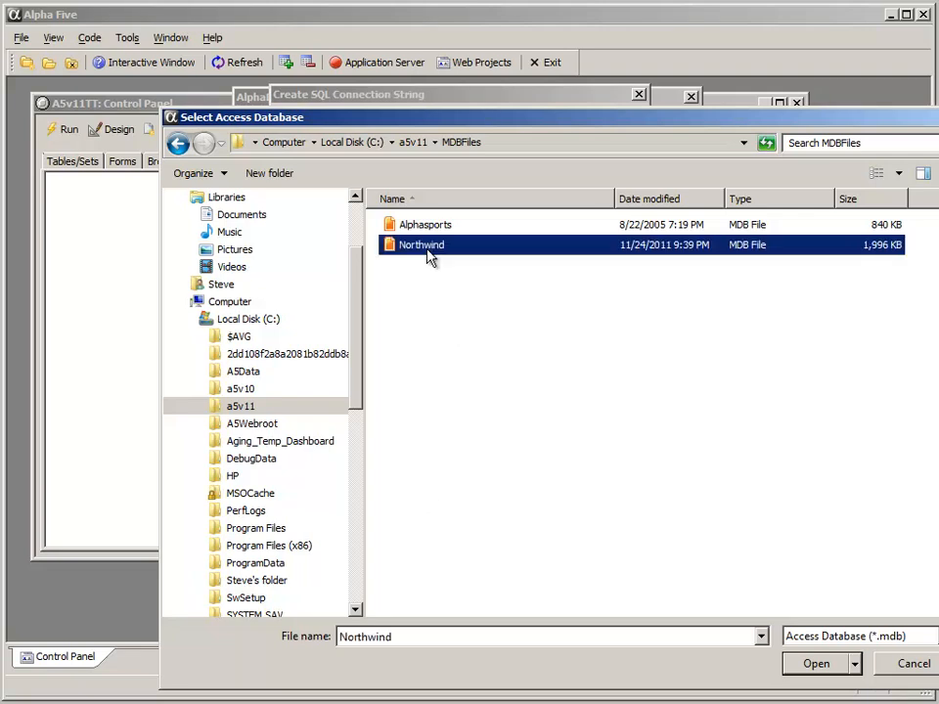
pyautogui.click(427, 227)
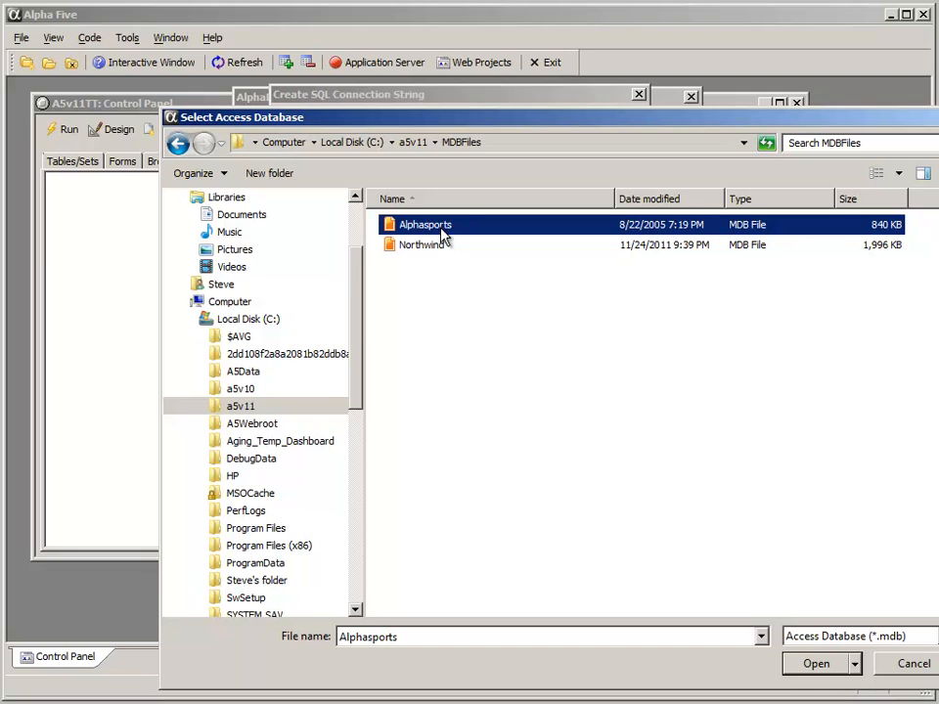
pyautogui.moveTo(518, 130); pyautogui.dragTo(445, 75)
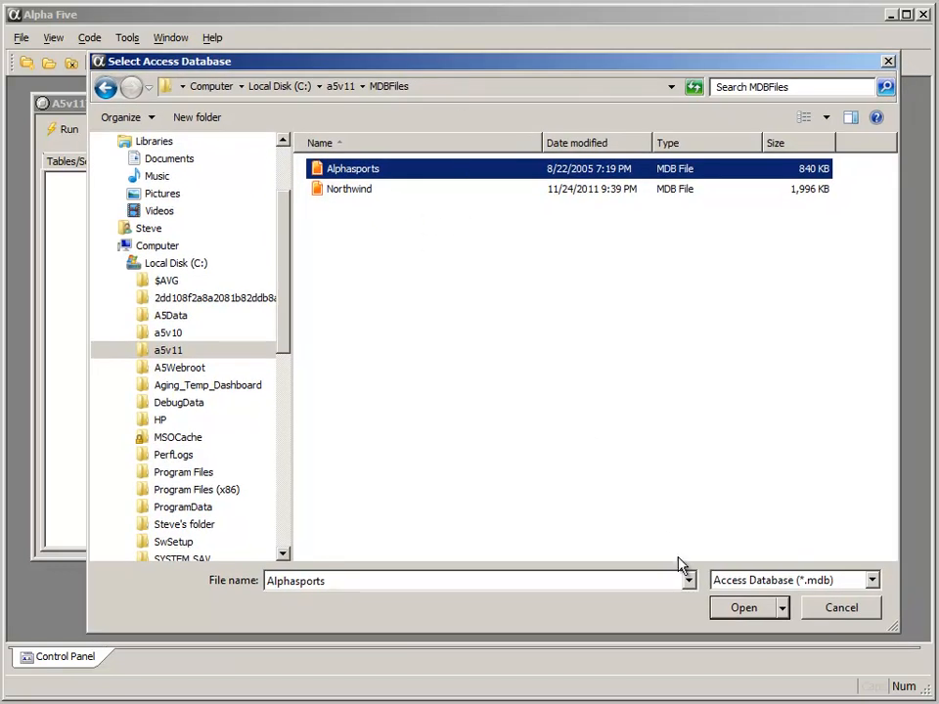
pyautogui.click(744, 608)
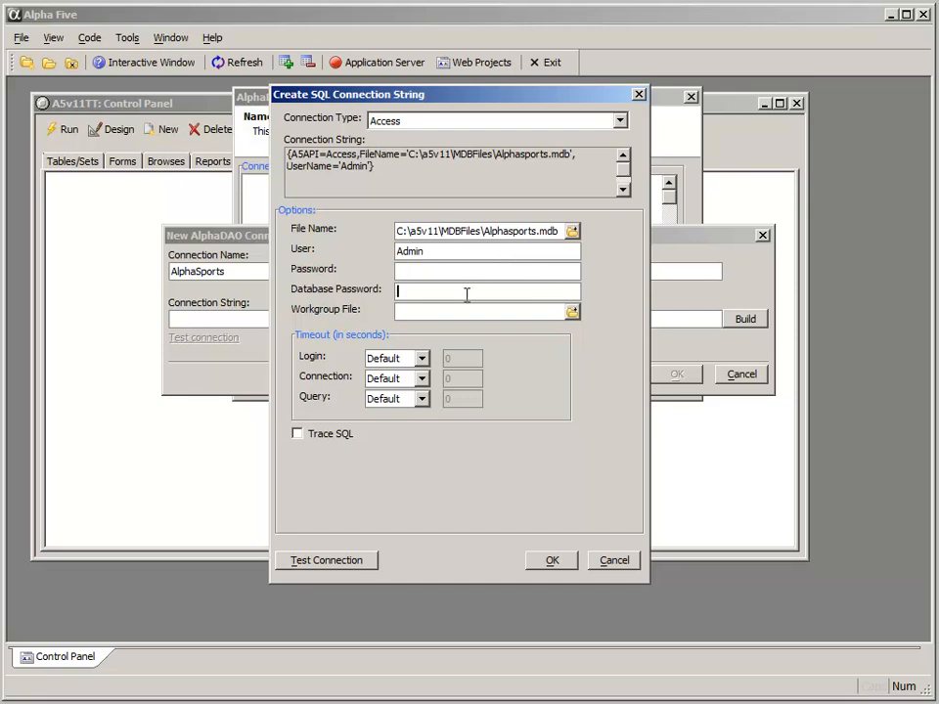
# - Test the connection to Alphasports.mdb and accept the built connection string
pyautogui.click(563, 314)
pyautogui.click(343, 559)
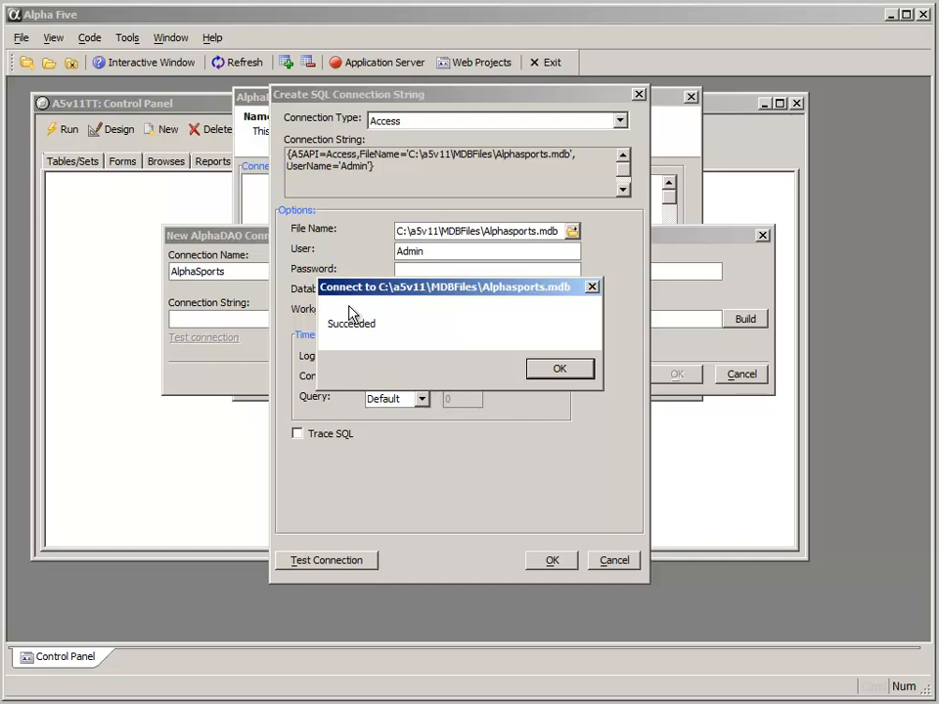
pyautogui.click(559, 368)
pyautogui.click(553, 561)
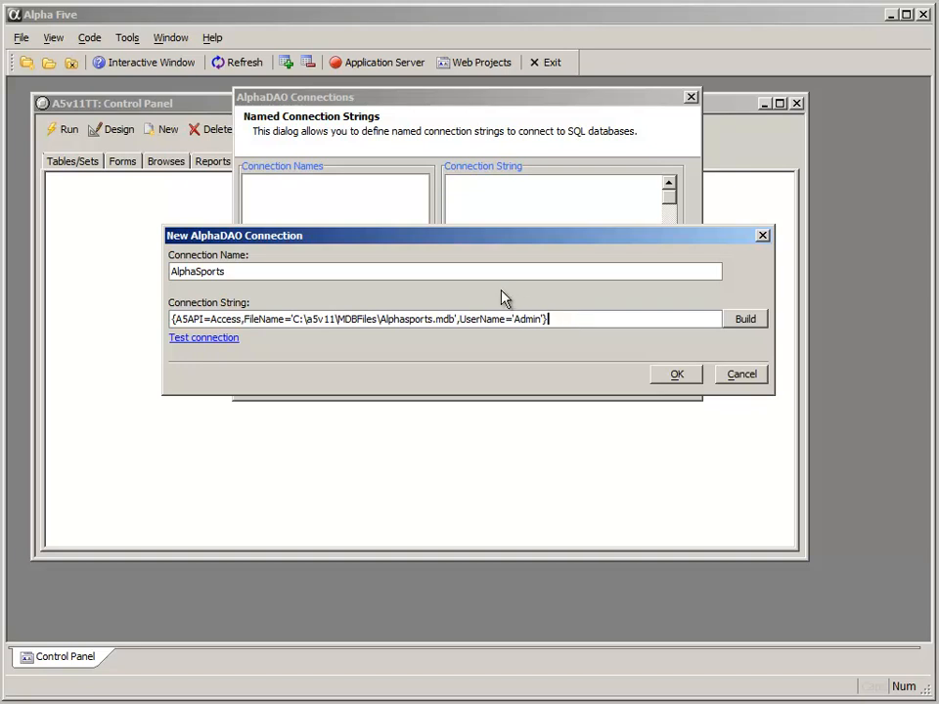
# - Save the new AlphaSports connection and close the named connection strings list
pyautogui.click(578, 318)
pyautogui.click(677, 376)
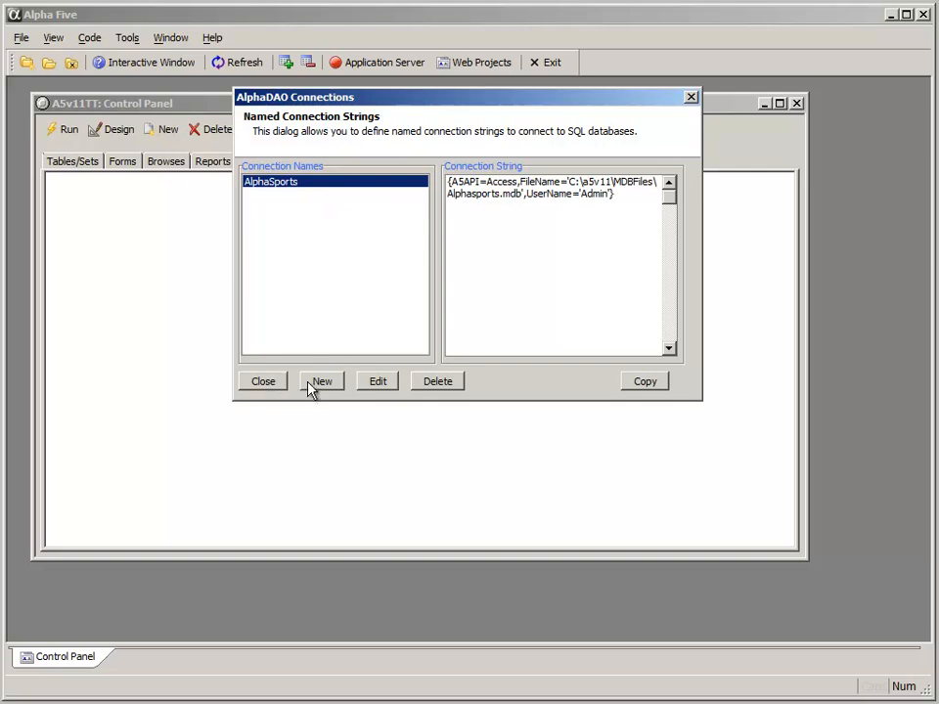
pyautogui.click(265, 381)
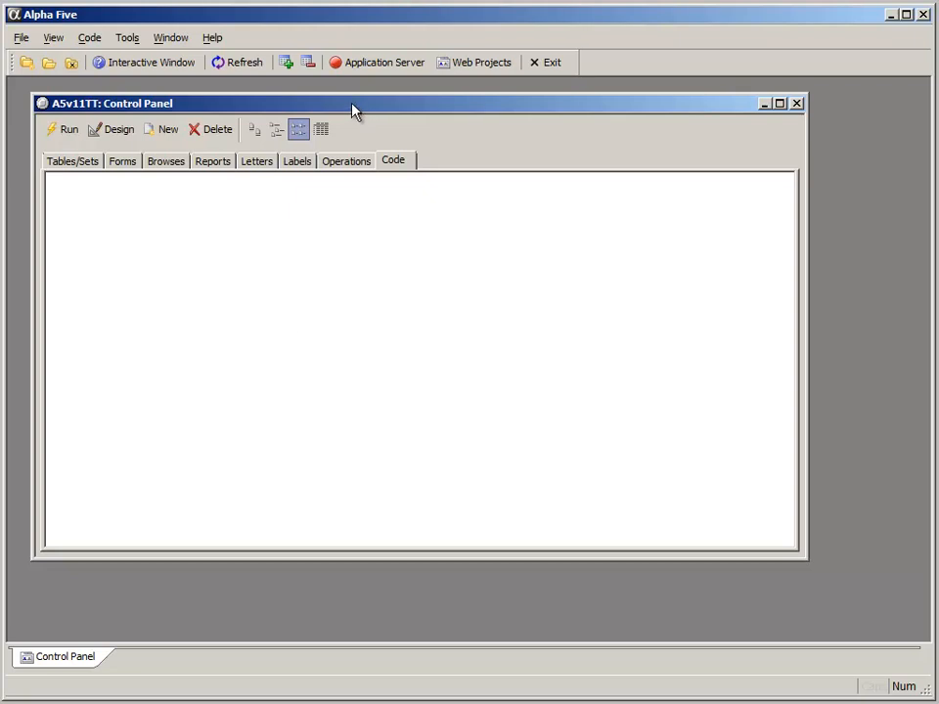
# - Open the Database Explorer and expand Local Tables down to the contents of its Tables folder
pyautogui.click(126, 42)
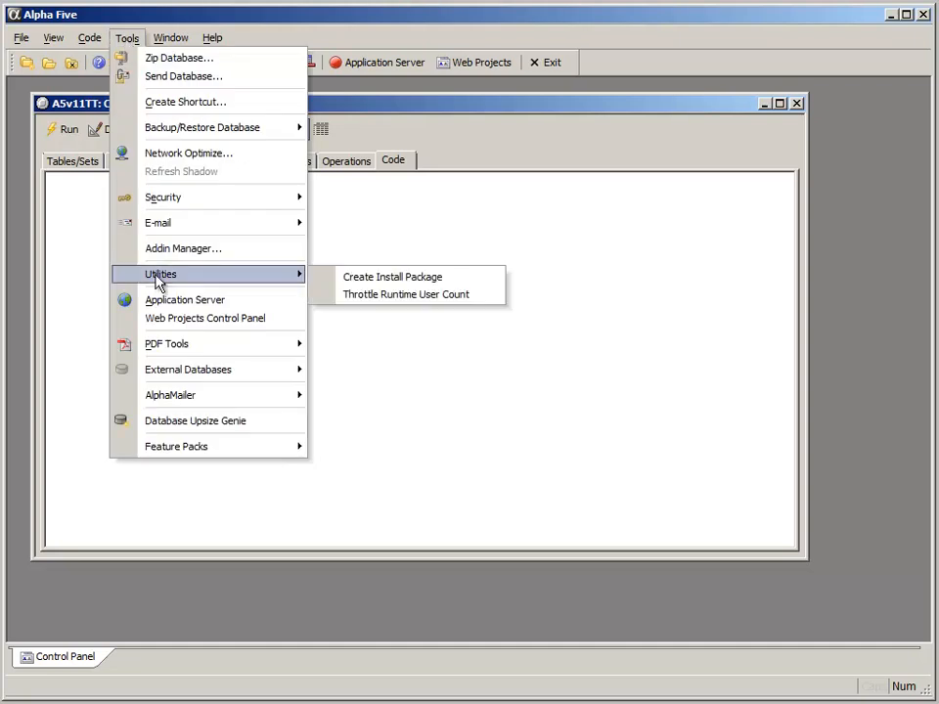
pyautogui.moveTo(214, 377)
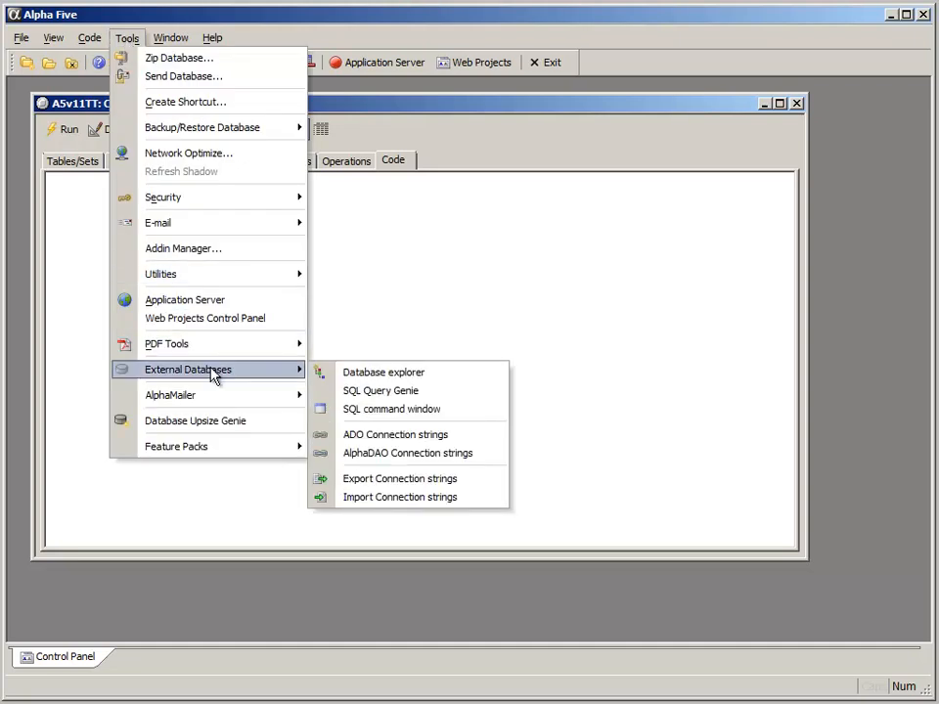
pyautogui.click(392, 377)
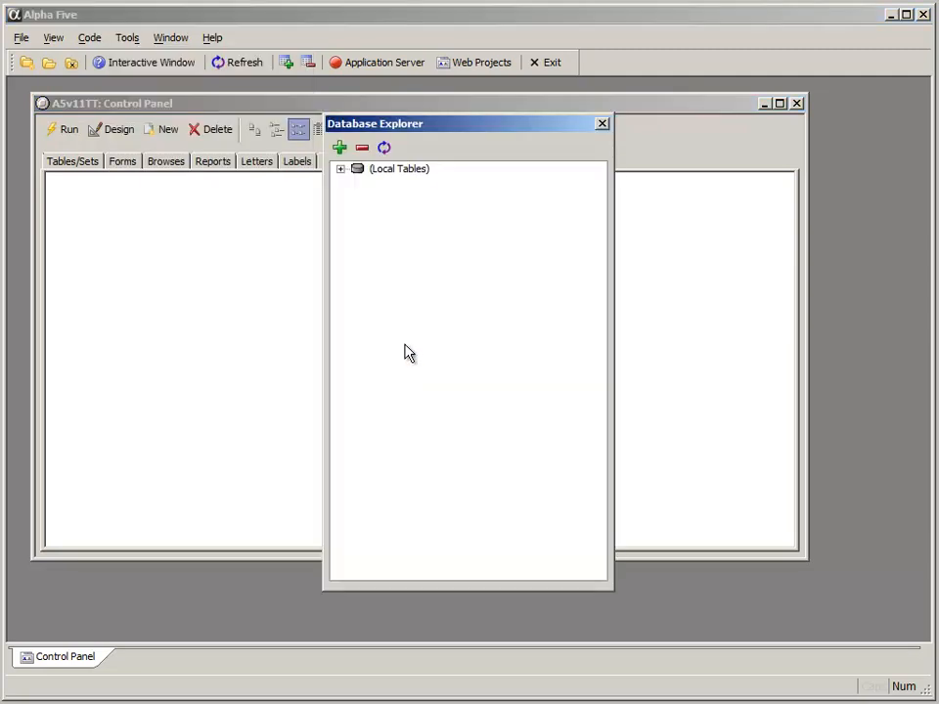
pyautogui.moveTo(419, 130); pyautogui.dragTo(366, 101)
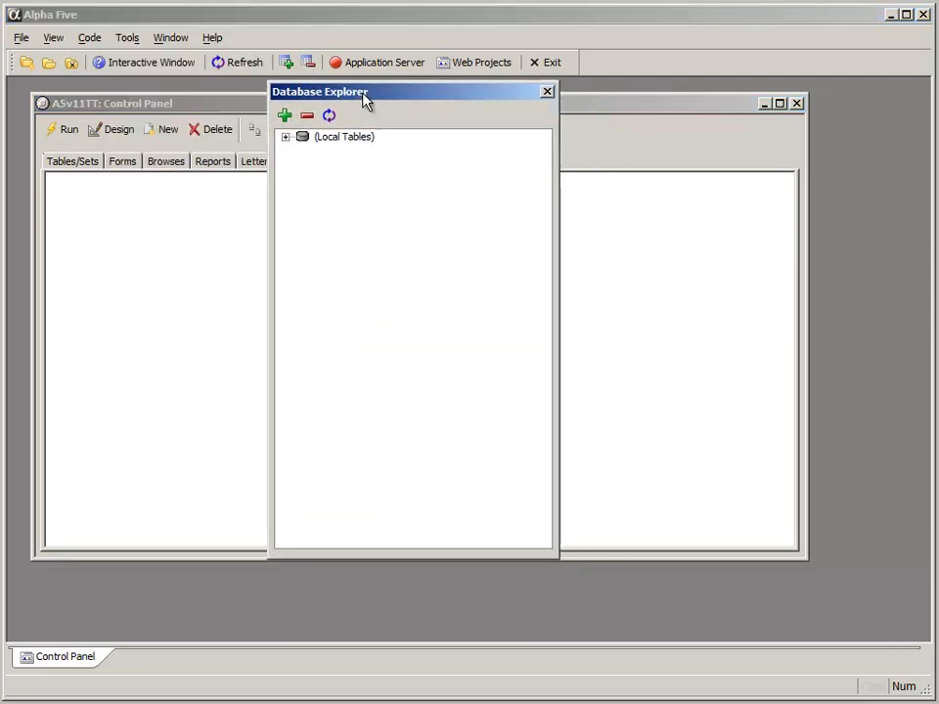
pyautogui.click(285, 138)
pyautogui.click(303, 153)
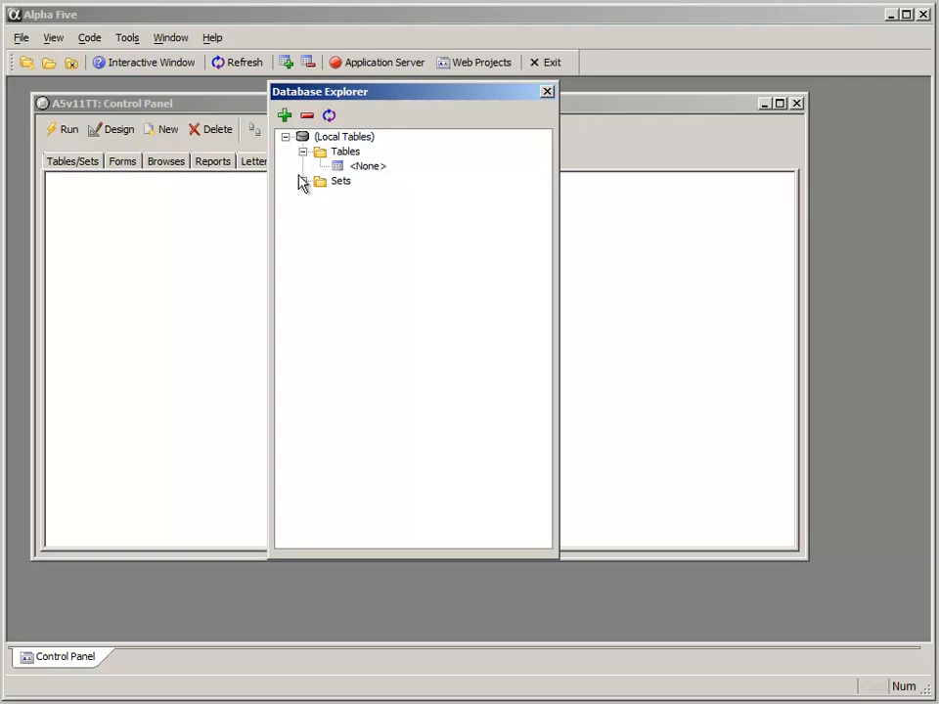
# - Add the named connection string AlphaSports to the Database Explorer
pyautogui.click(285, 117)
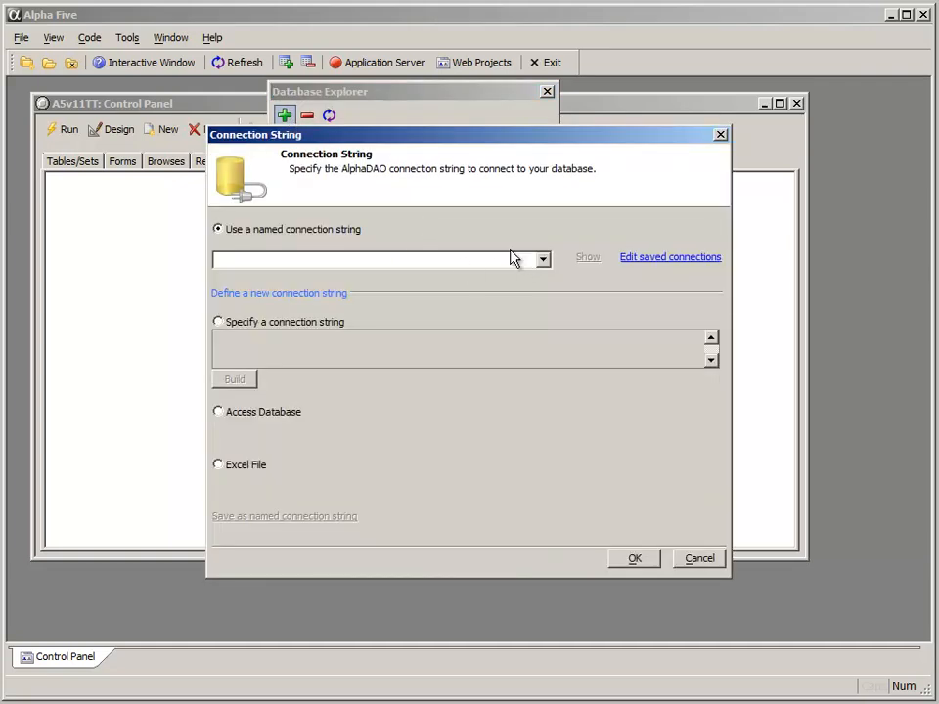
pyautogui.moveTo(471, 135); pyautogui.dragTo(476, 123)
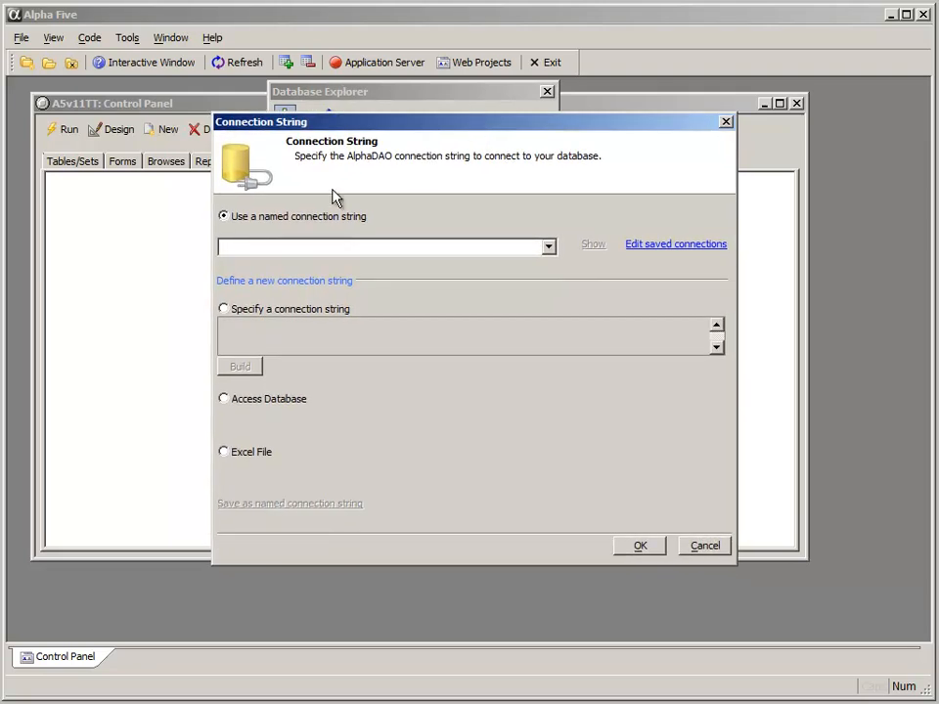
pyautogui.click(549, 247)
pyautogui.click(285, 265)
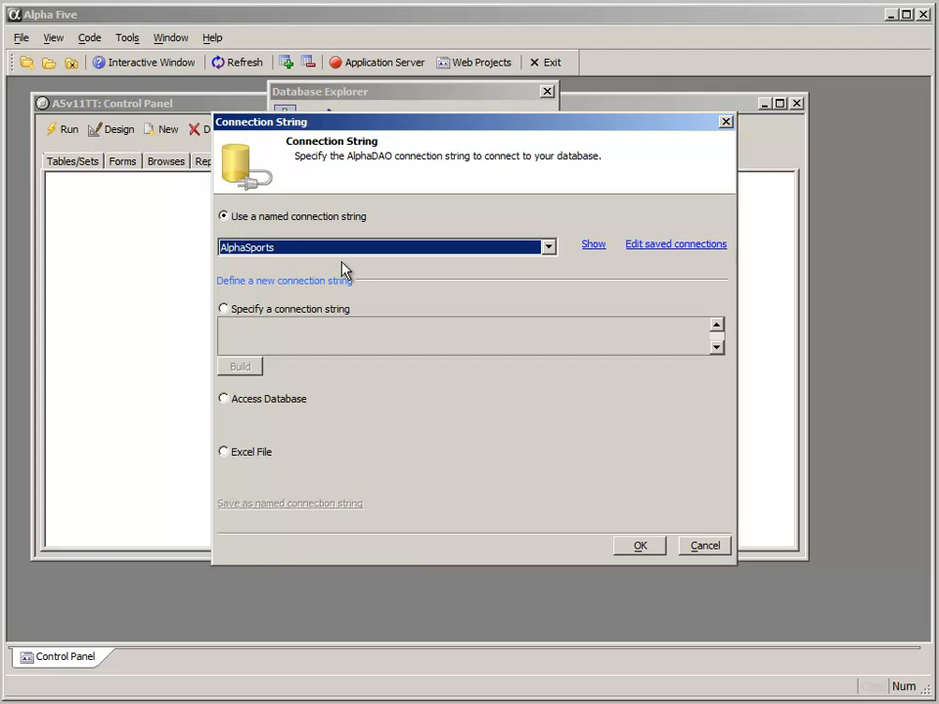
pyautogui.click(638, 546)
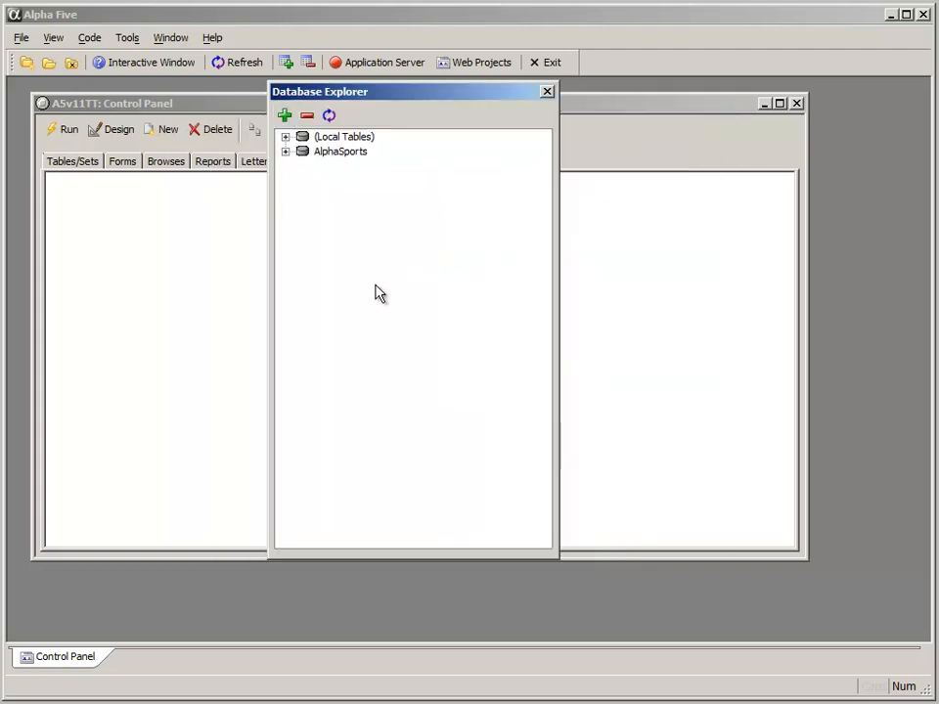
# - Expand the AlphaSports connection's Views and Tables folders, down to the columns of the Customer table
pyautogui.click(286, 153)
pyautogui.click(303, 181)
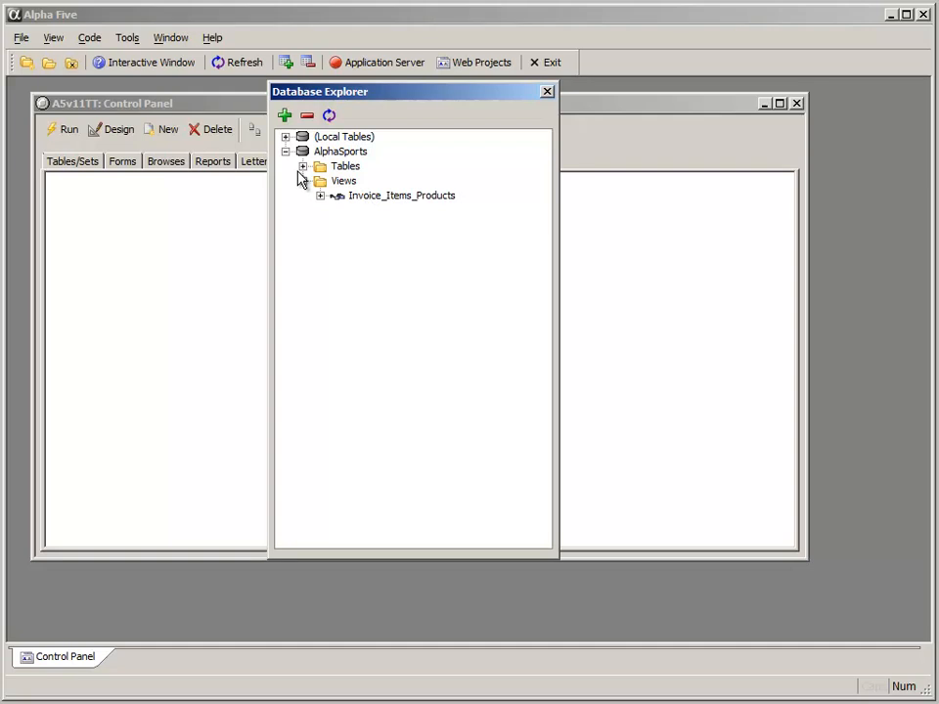
pyautogui.click(304, 166)
pyautogui.click(320, 181)
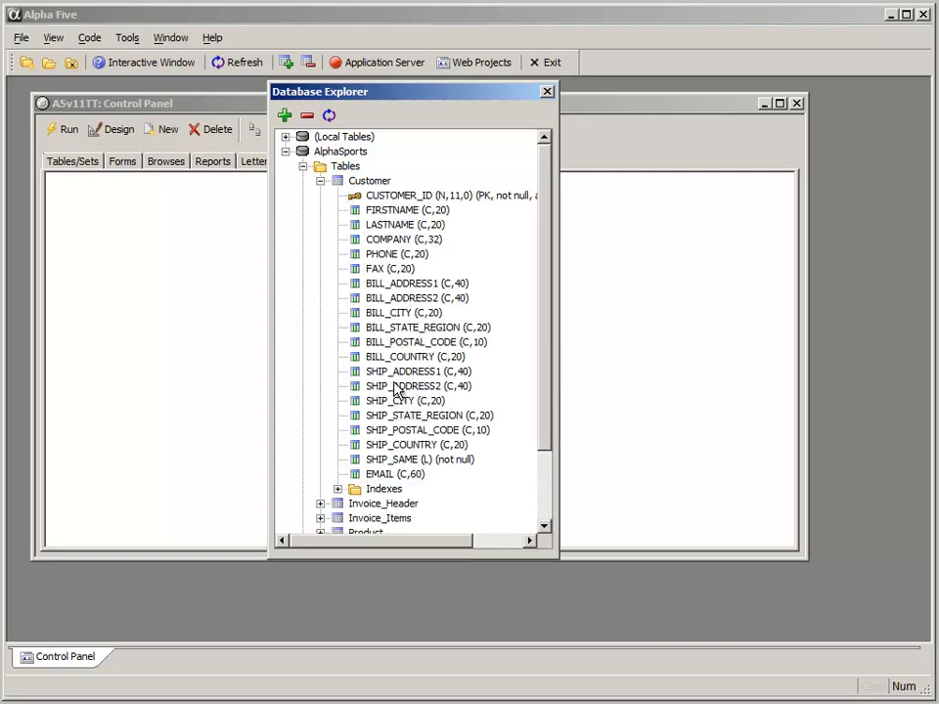
# - View the data in the Customer table's CUSTOMER_ID column, and close the listing
pyautogui.rightClick(390, 199)
pyautogui.click(426, 206)
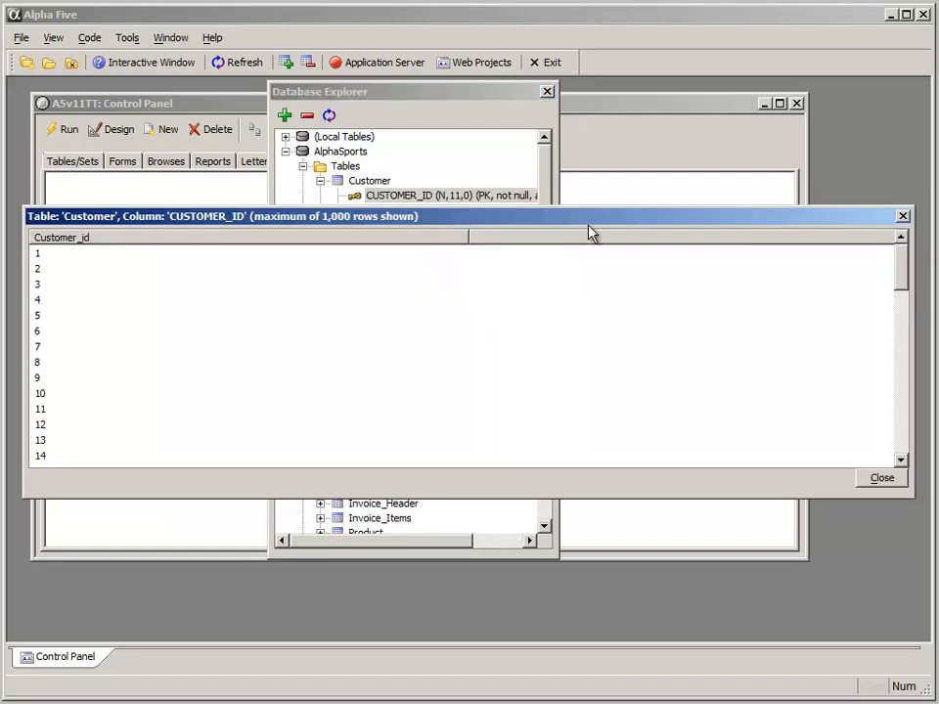
pyautogui.click(902, 216)
# - Show the data rows of the Customer table, close the listing and collapse the table's columns
pyautogui.rightClick(388, 184)
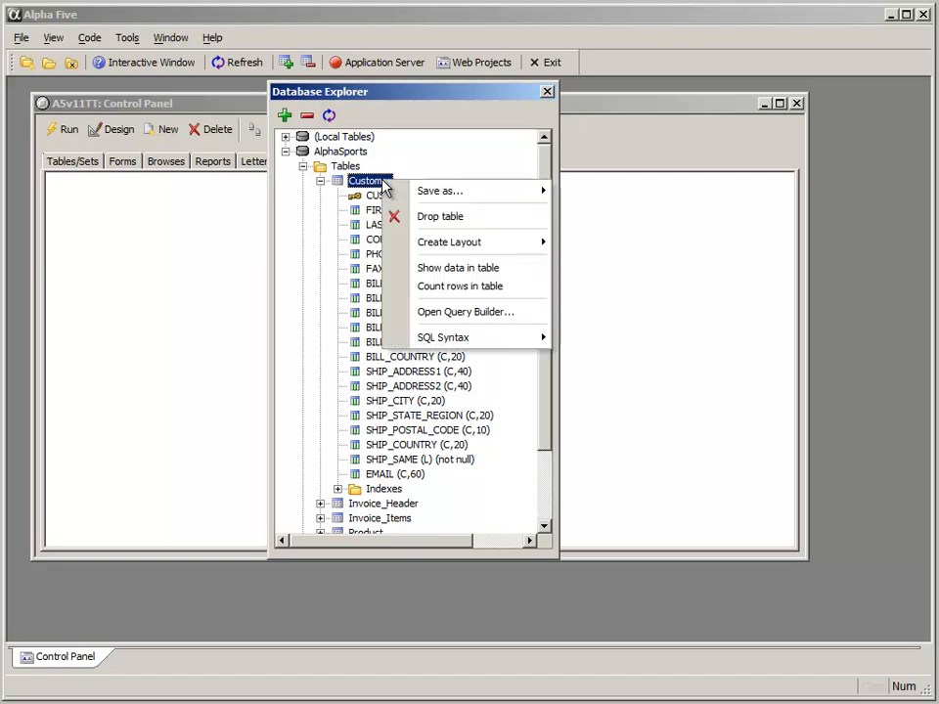
pyautogui.click(442, 288)
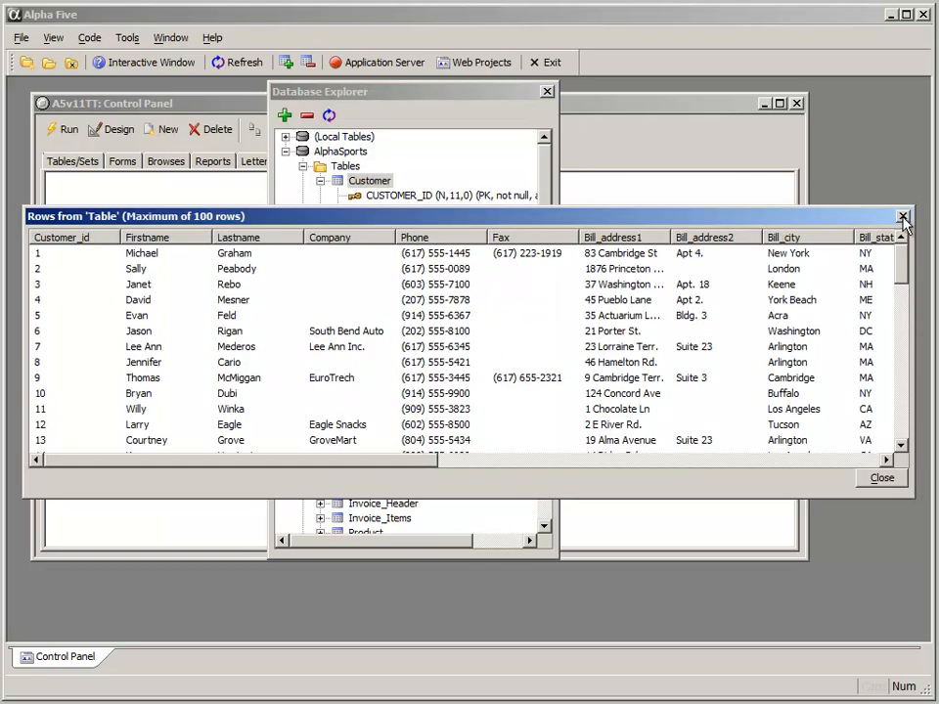
pyautogui.click(901, 216)
pyautogui.click(320, 181)
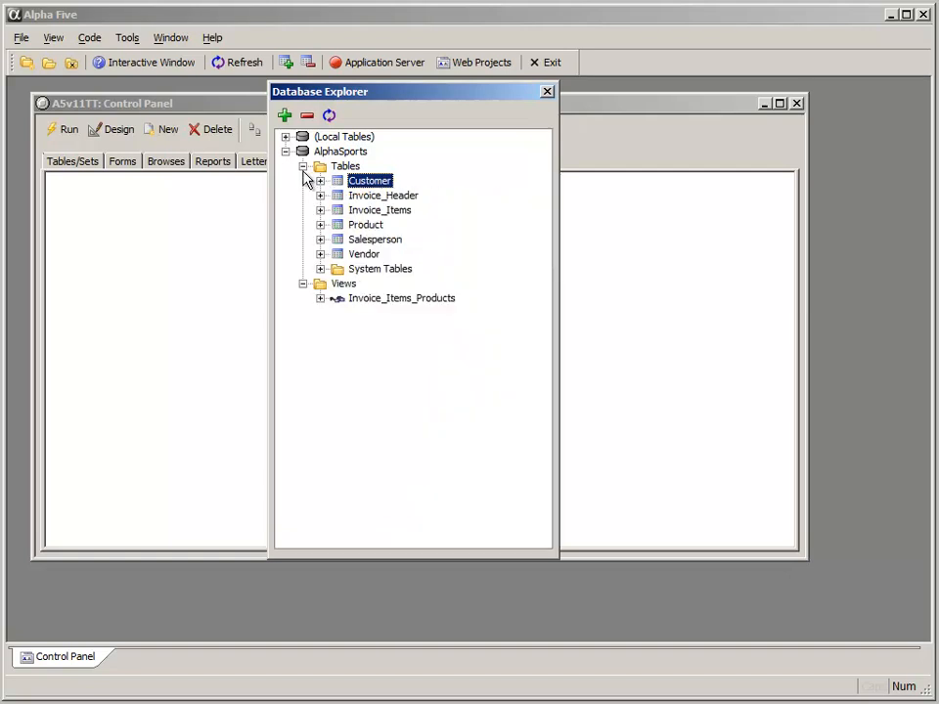
# - Look over the tables under the AlphaSports connection, from Customer and Product to Invoice_Items, Salesperson and Vendor
pyautogui.click(304, 167)
pyautogui.click(303, 166)
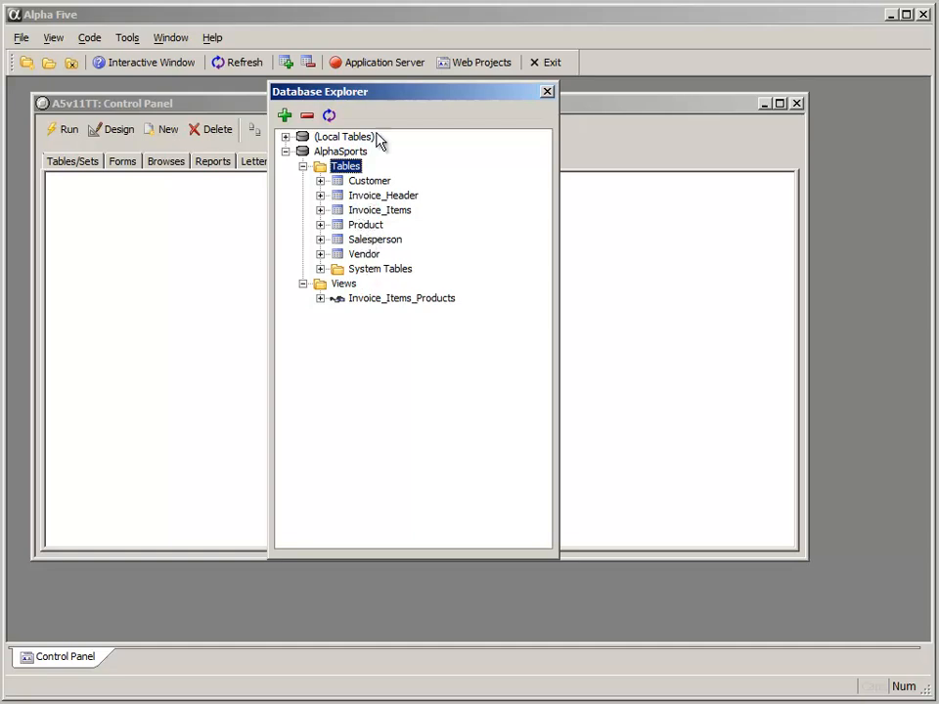
pyautogui.moveTo(392, 98); pyautogui.dragTo(386, 97)
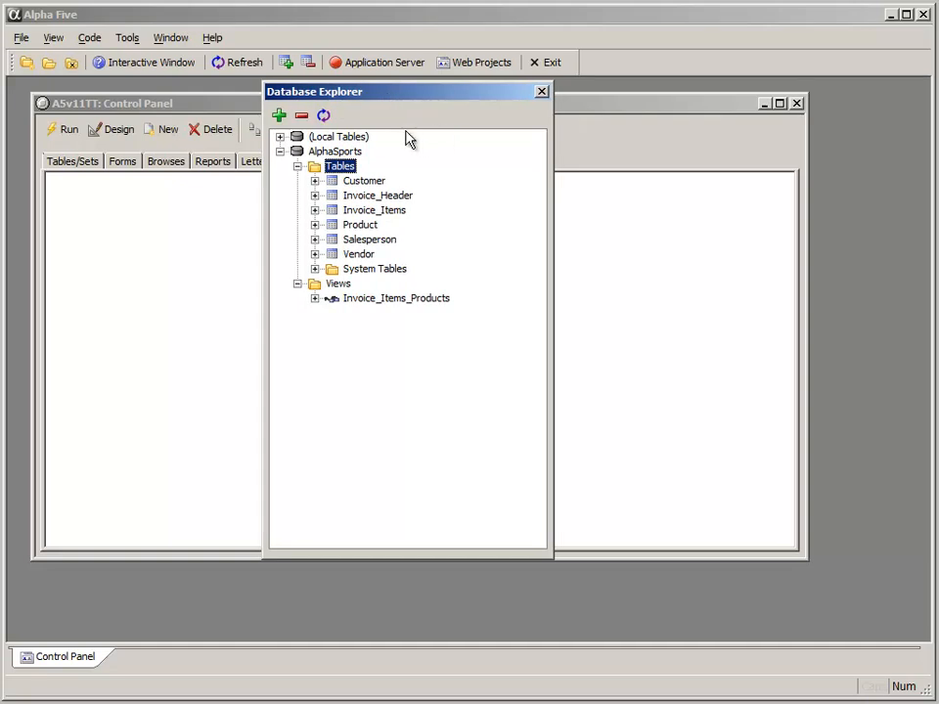
pyautogui.click(375, 182)
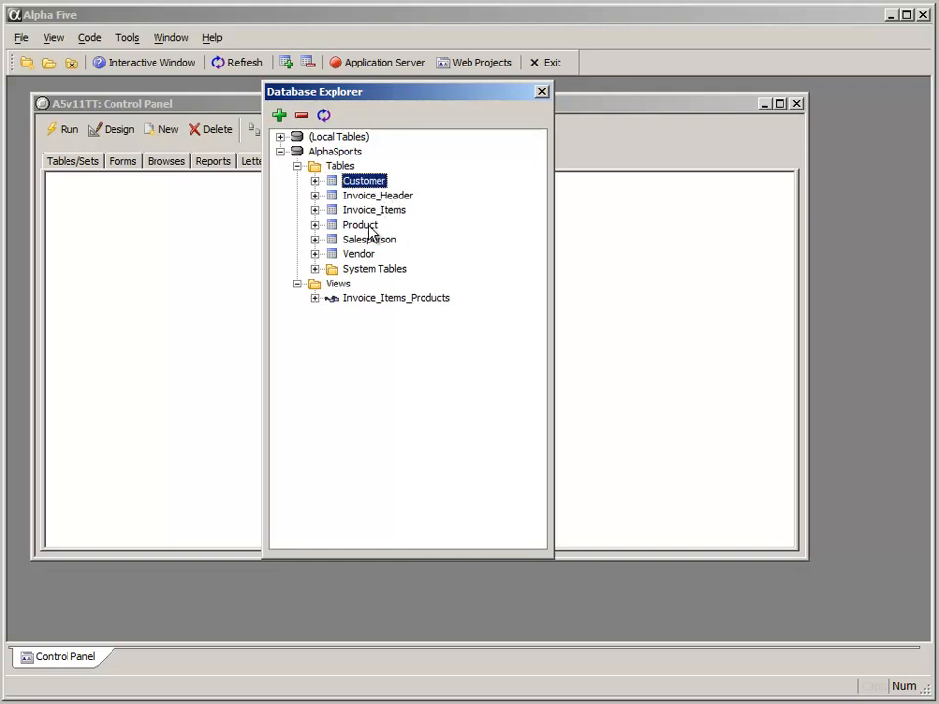
pyautogui.click(367, 226)
pyautogui.click(382, 209)
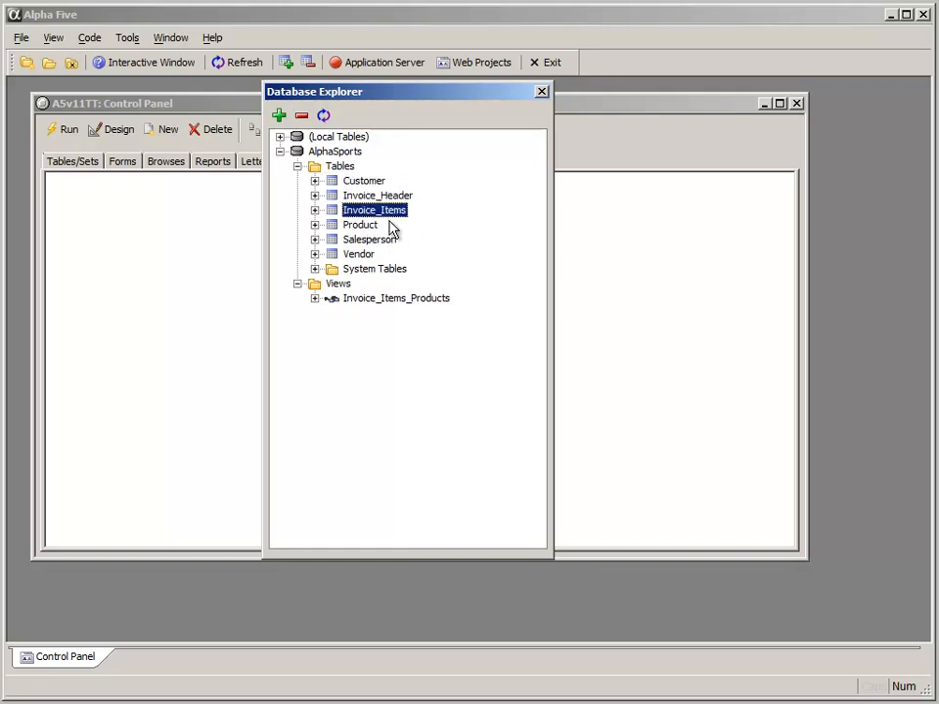
pyautogui.click(377, 240)
pyautogui.click(368, 254)
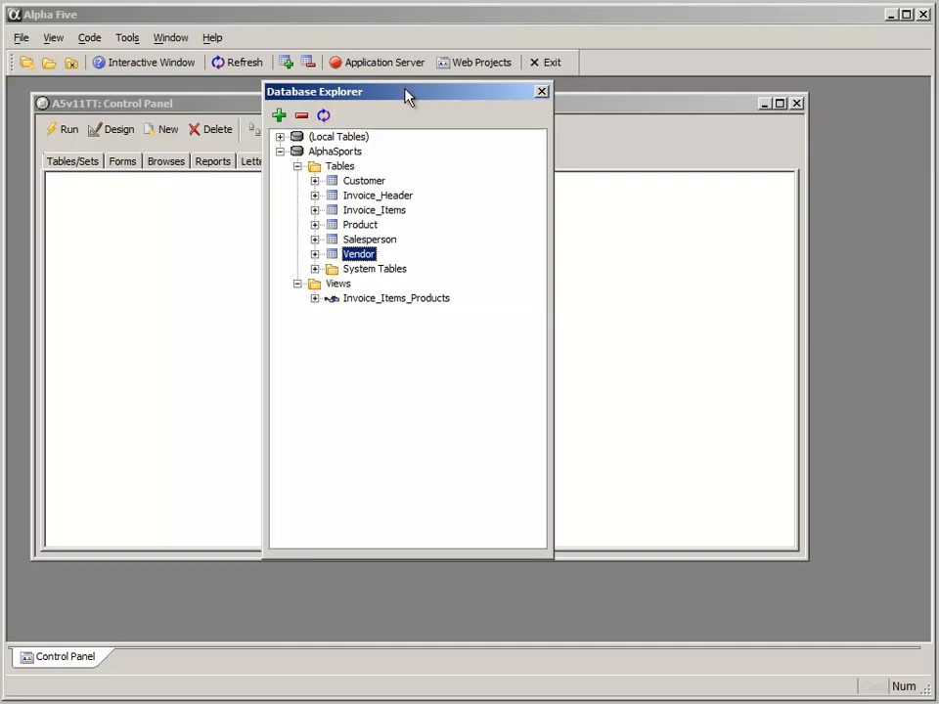
pyautogui.moveTo(406, 88); pyautogui.dragTo(405, 93)
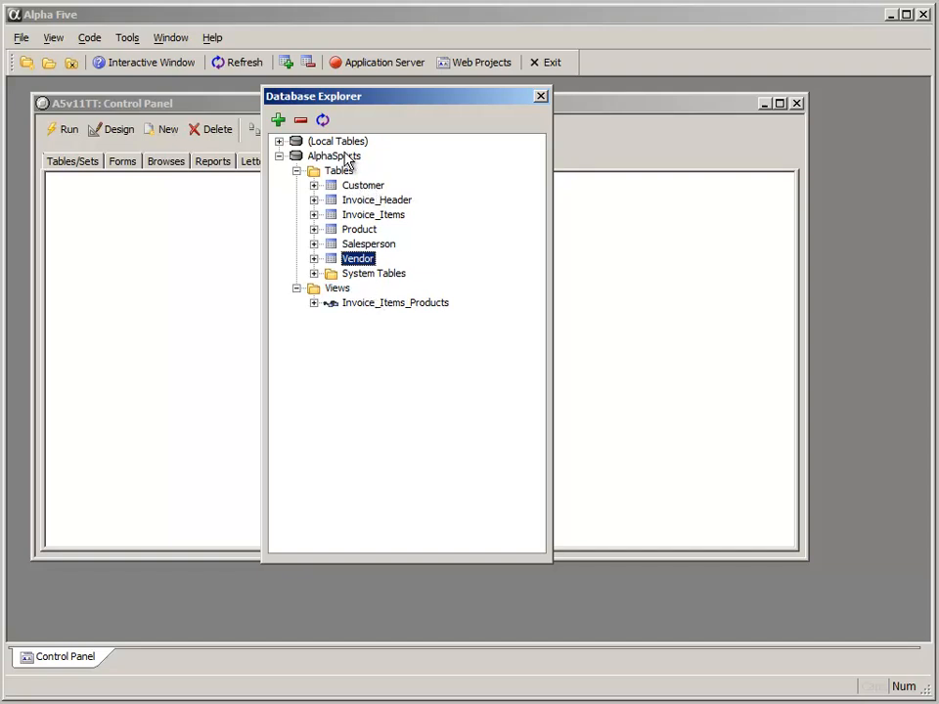
pyautogui.moveTo(325, 98)
pyautogui.mouseDown()
pyautogui.moveTo(389, 98)
pyautogui.moveTo(308, 94)
pyautogui.mouseUp()
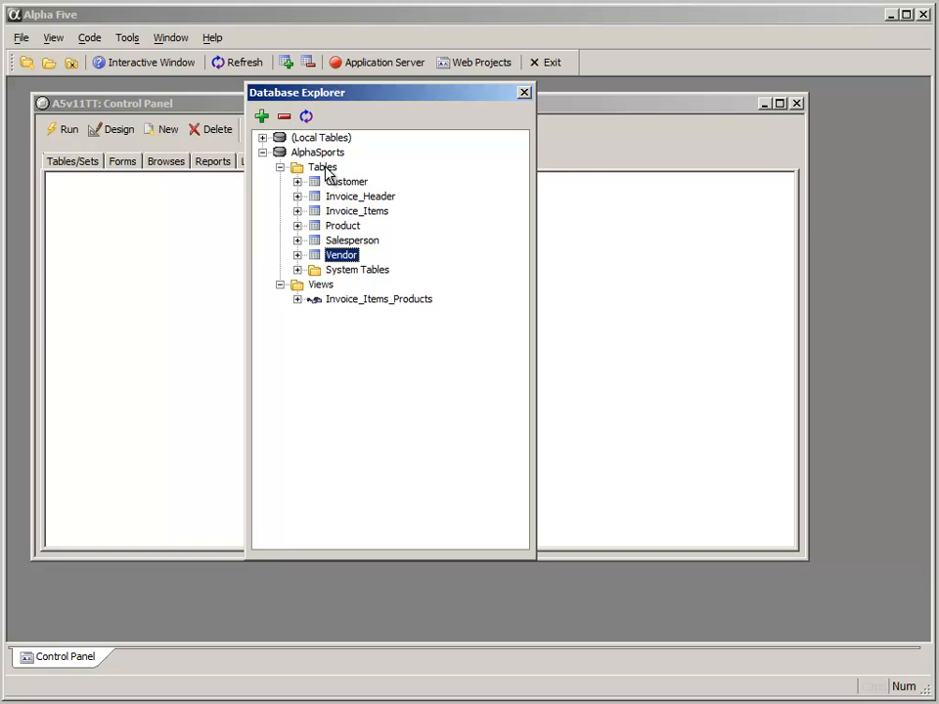
# - Refresh the Database Explorer, expand the AlphaSports Tables folder again and close the explorer
pyautogui.click(306, 118)
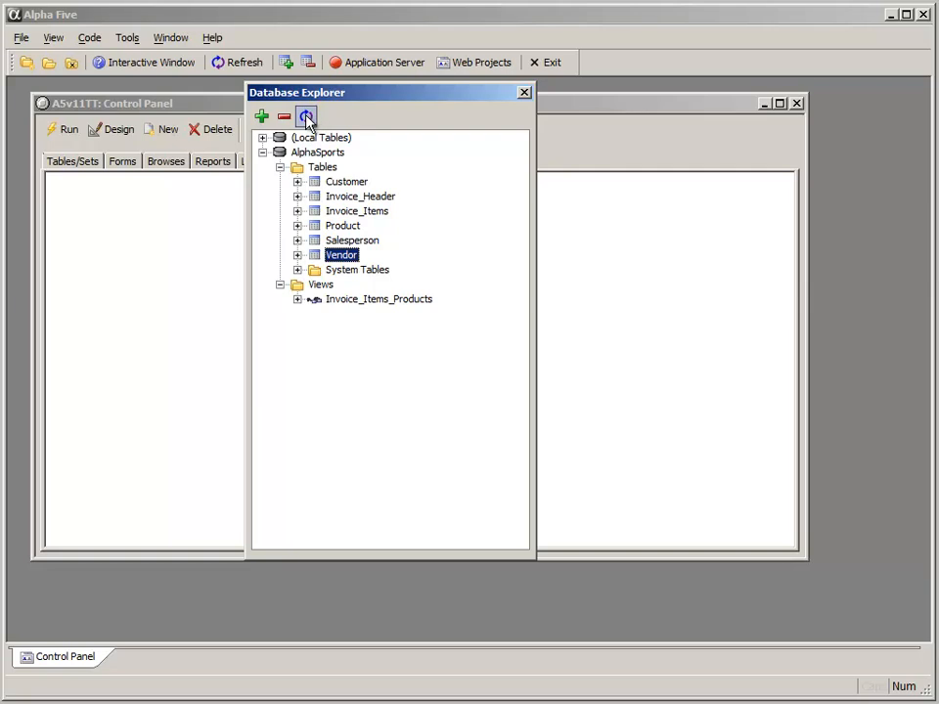
pyautogui.click(262, 152)
pyautogui.click(279, 168)
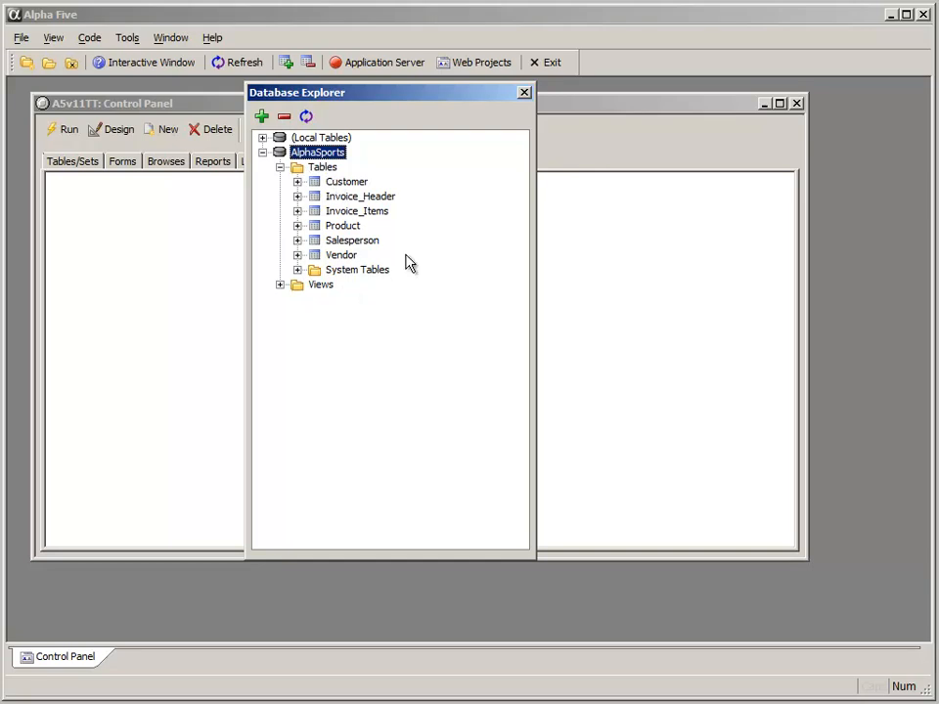
pyautogui.click(524, 94)
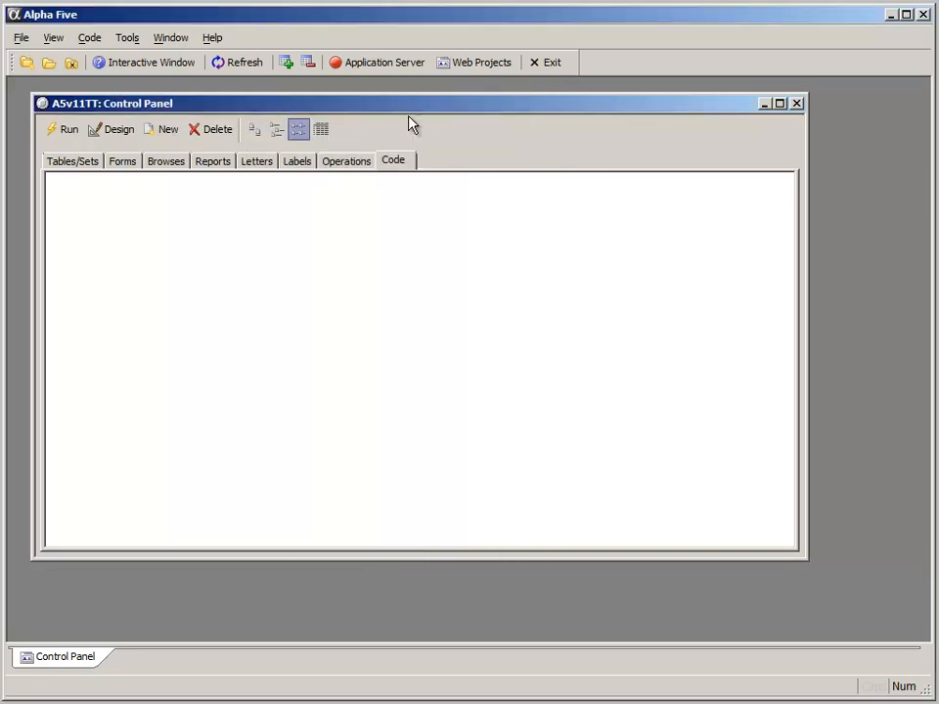
# - Open the SQL Query Genie for external databases on the AlphaSports connection
pyautogui.click(129, 39)
pyautogui.moveTo(225, 375)
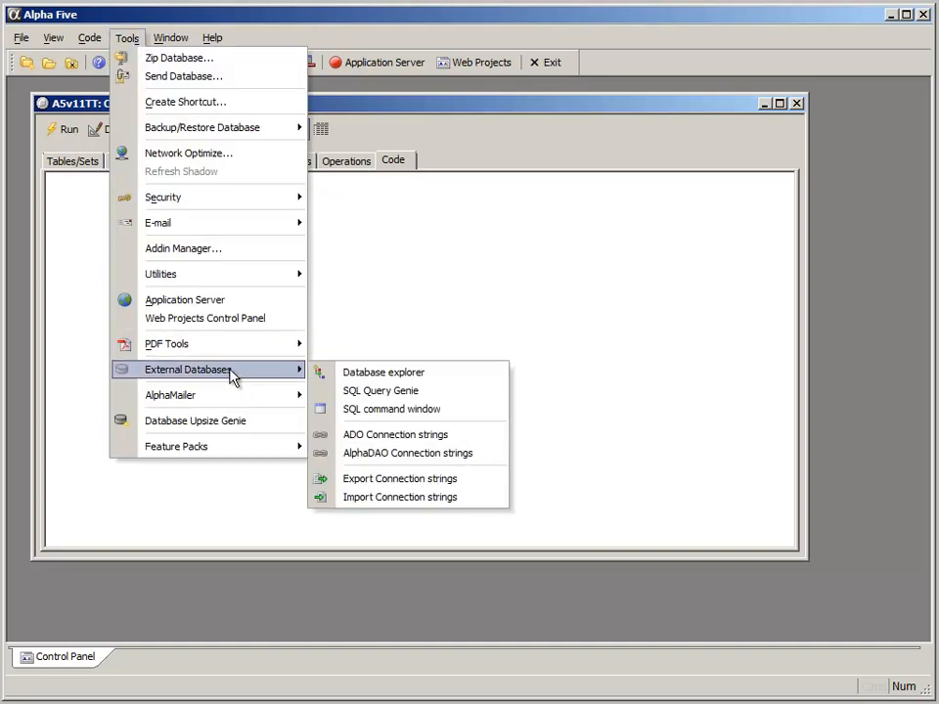
pyautogui.click(359, 391)
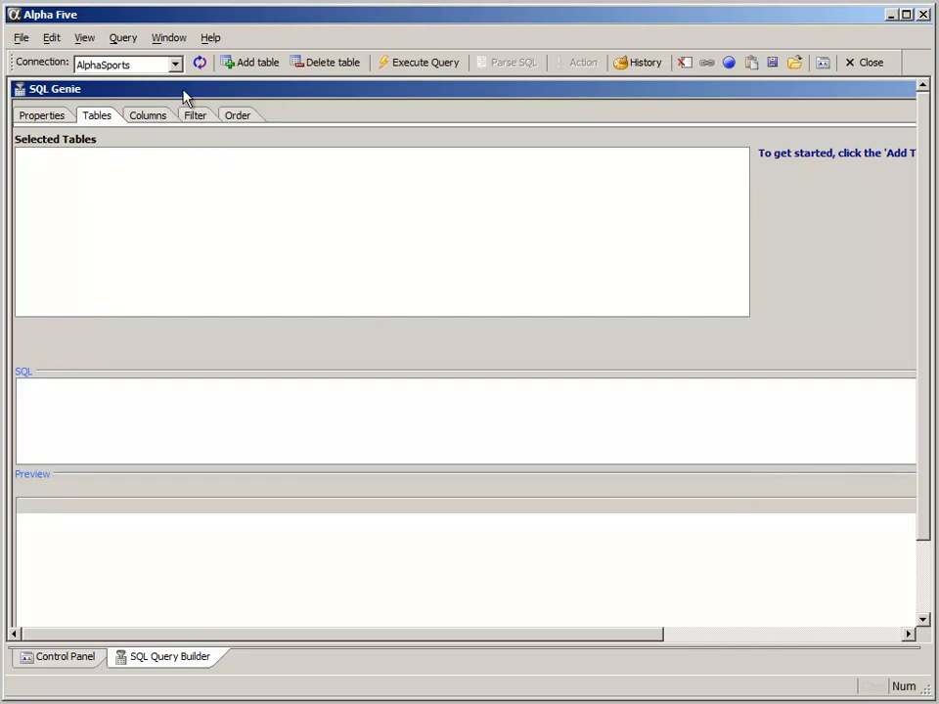
pyautogui.moveTo(467, 640); pyautogui.dragTo(440, 631)
# - Add the Customer table to the query with the alias Customer and execute the query
pyautogui.click(245, 65)
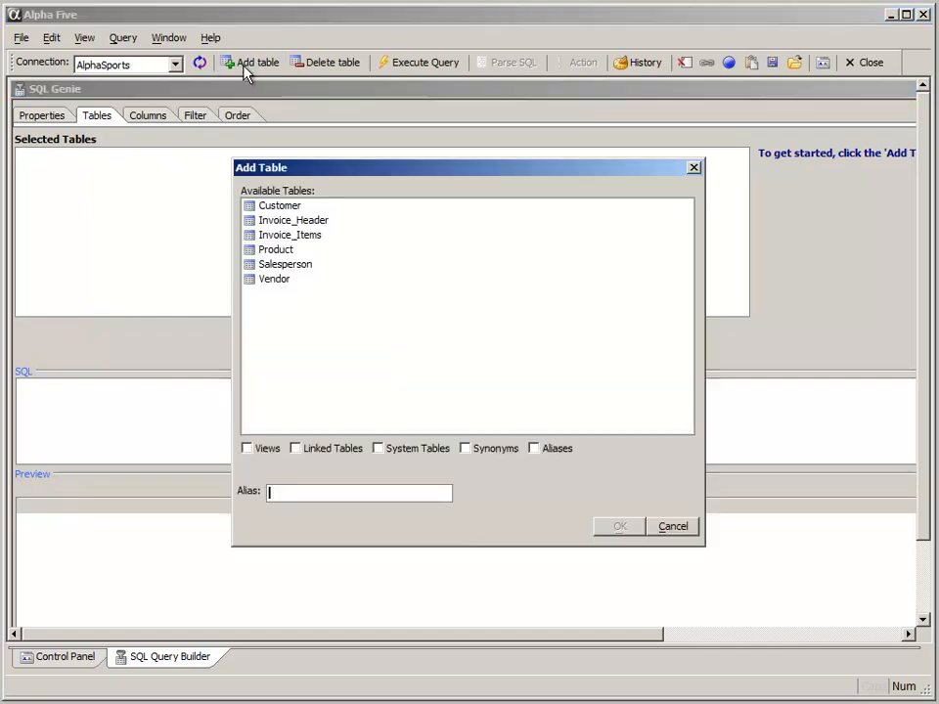
pyautogui.click(289, 208)
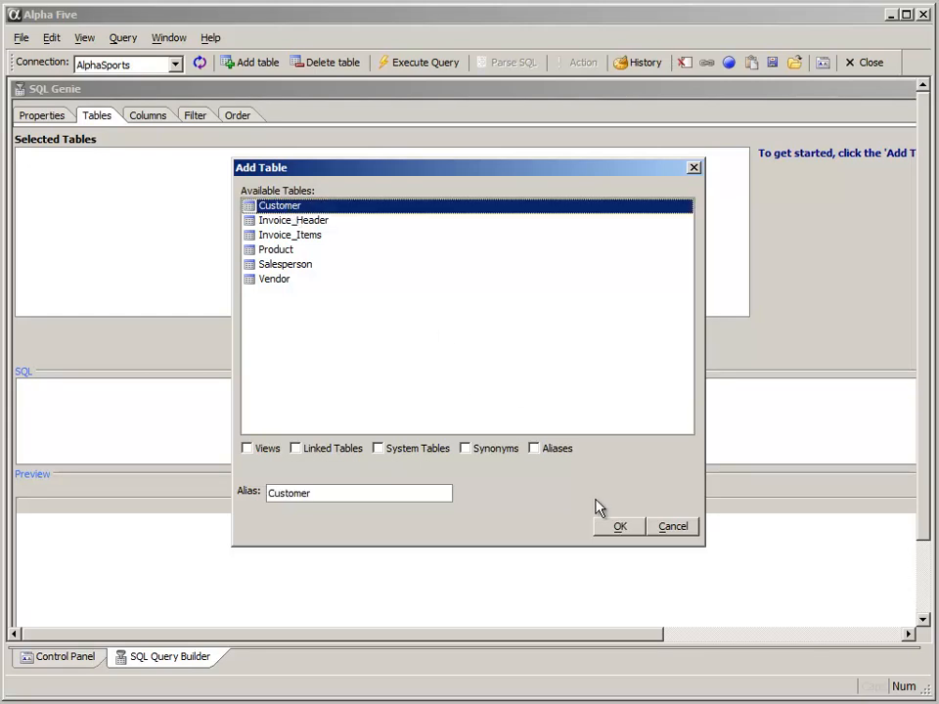
pyautogui.click(615, 528)
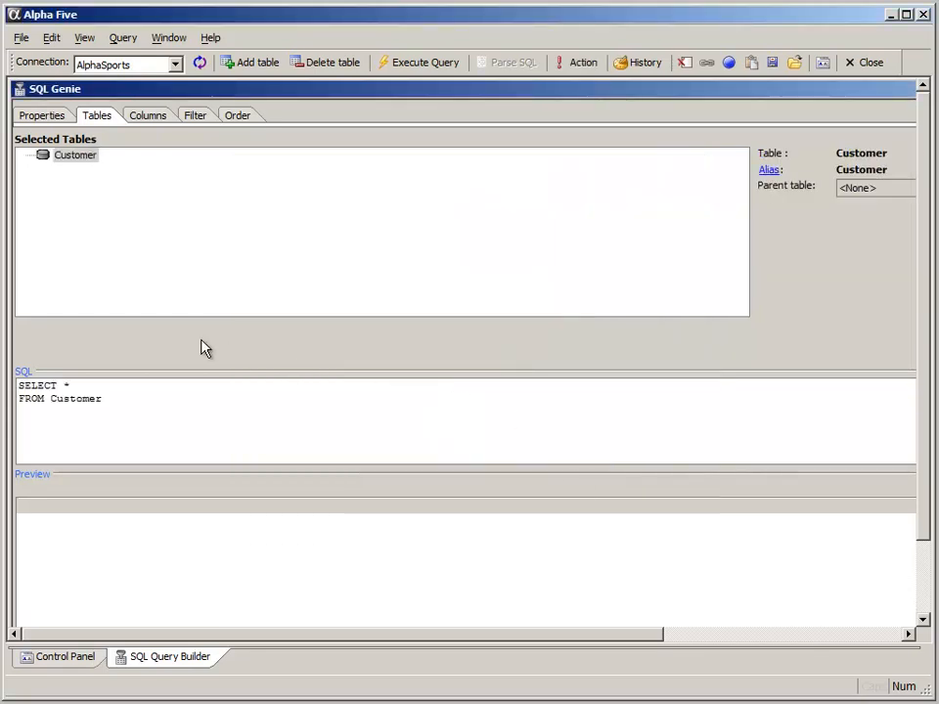
pyautogui.click(78, 385)
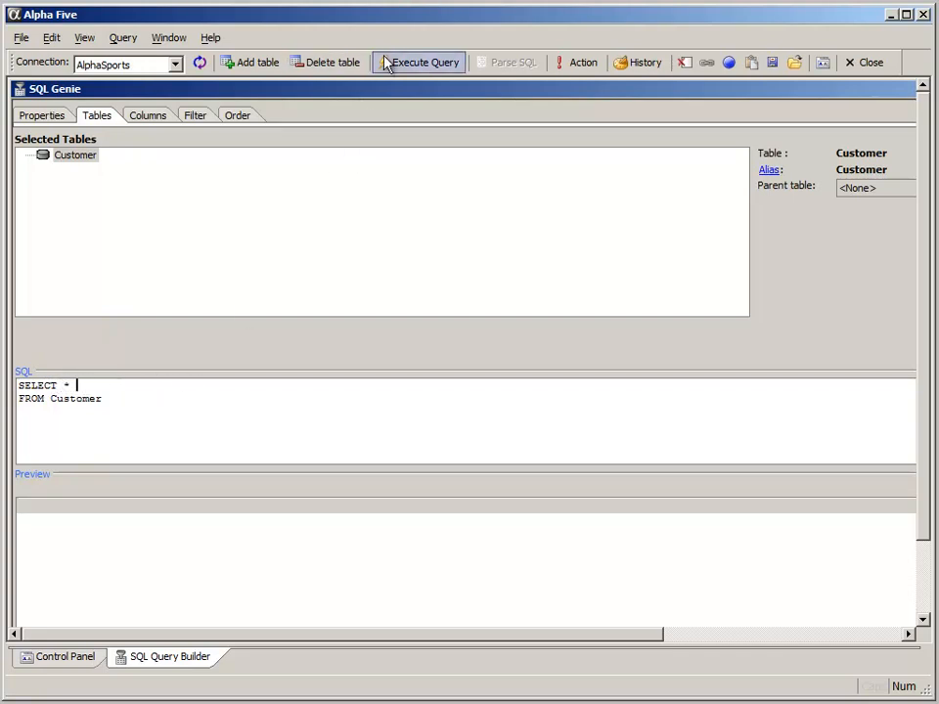
pyautogui.click(420, 62)
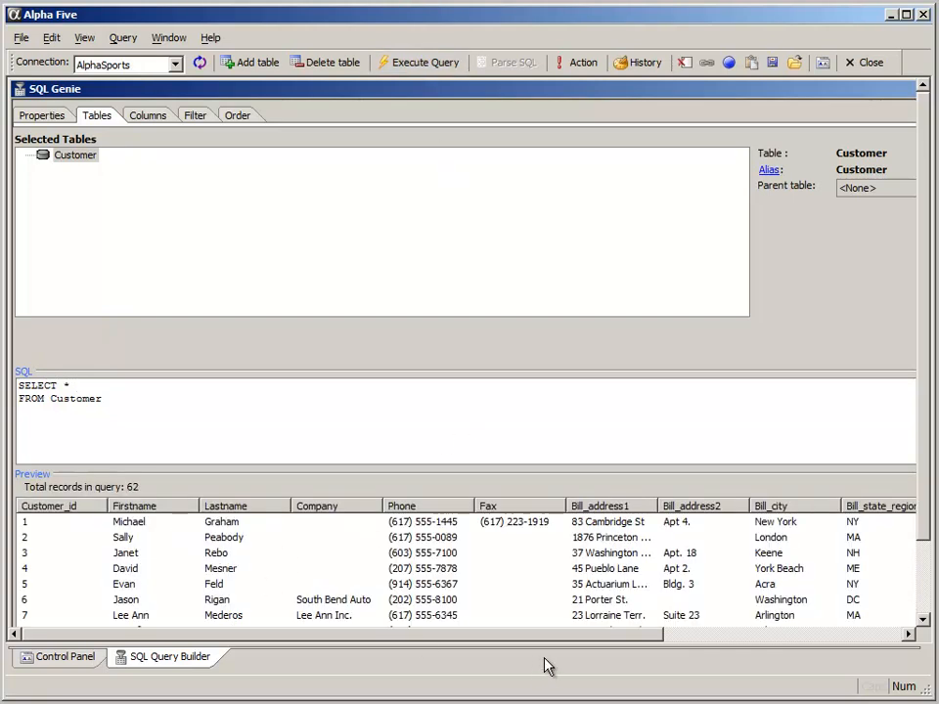
# - Limit the query to CUSTOMER_ID, FIRSTNAME, LASTNAME, BILL_CITY and BILL_STATE_REGION, and execute it again
pyautogui.click(147, 117)
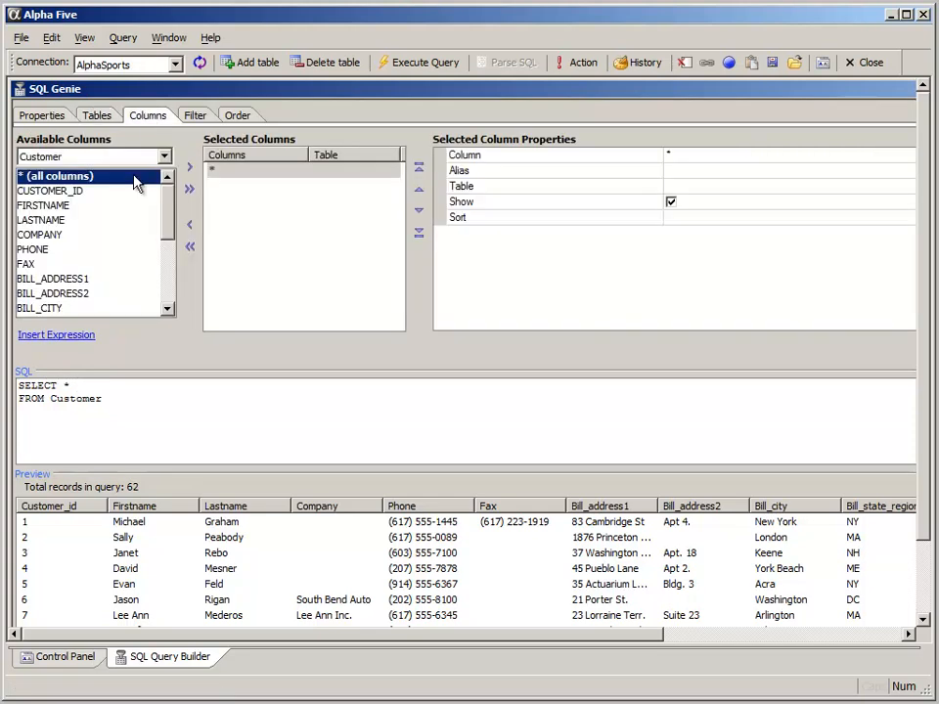
pyautogui.doubleClick(76, 191)
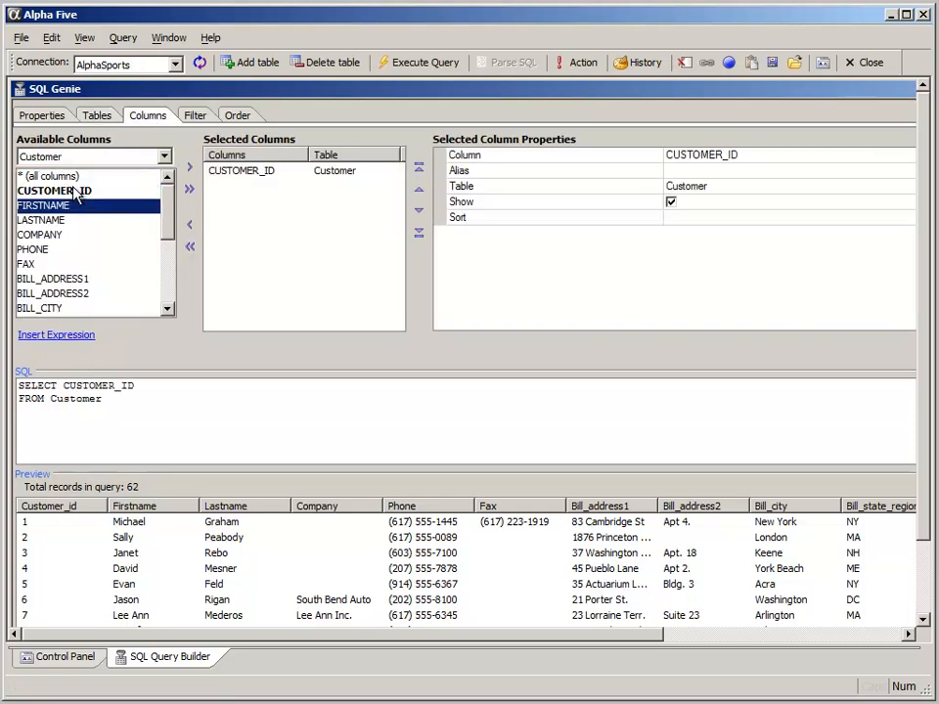
pyautogui.doubleClick(59, 206)
pyautogui.doubleClick(49, 223)
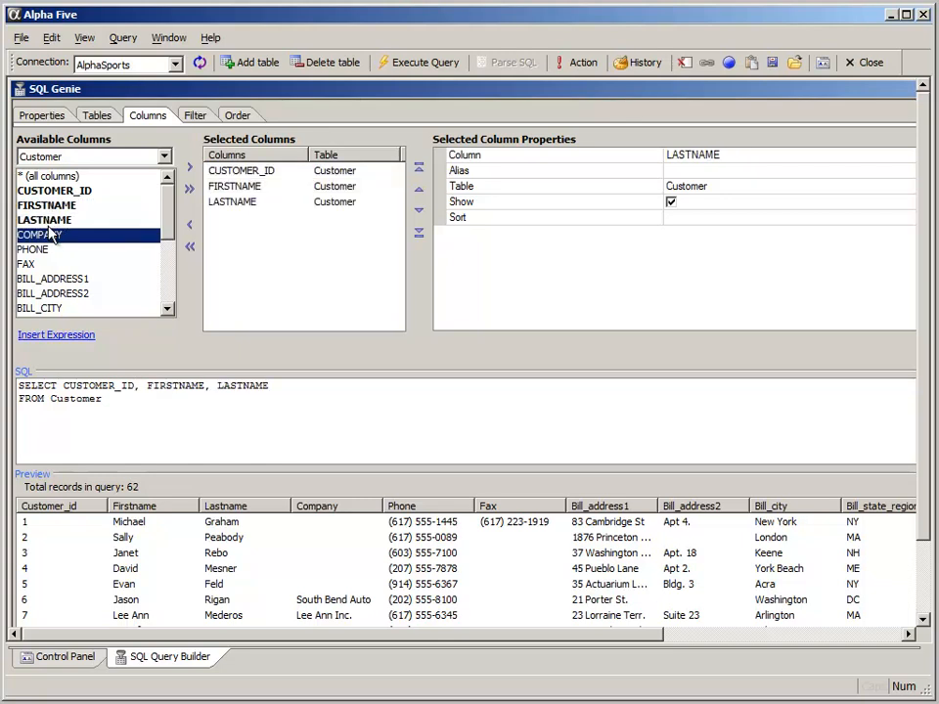
pyautogui.scroll(-2, 168, 262)
pyautogui.scroll(-1, 168, 262)
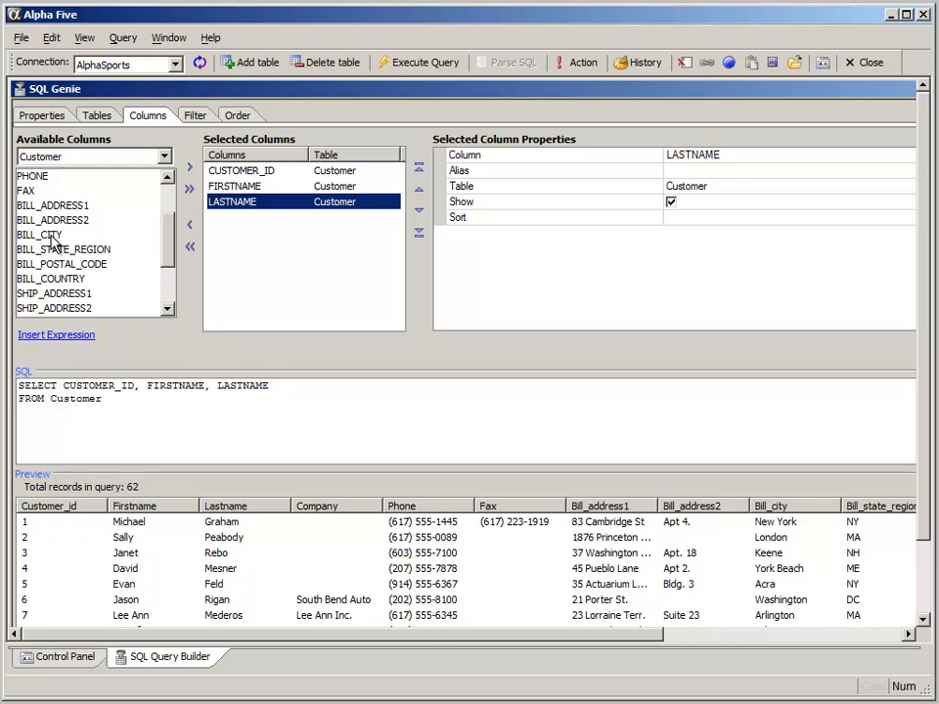
pyautogui.doubleClick(52, 237)
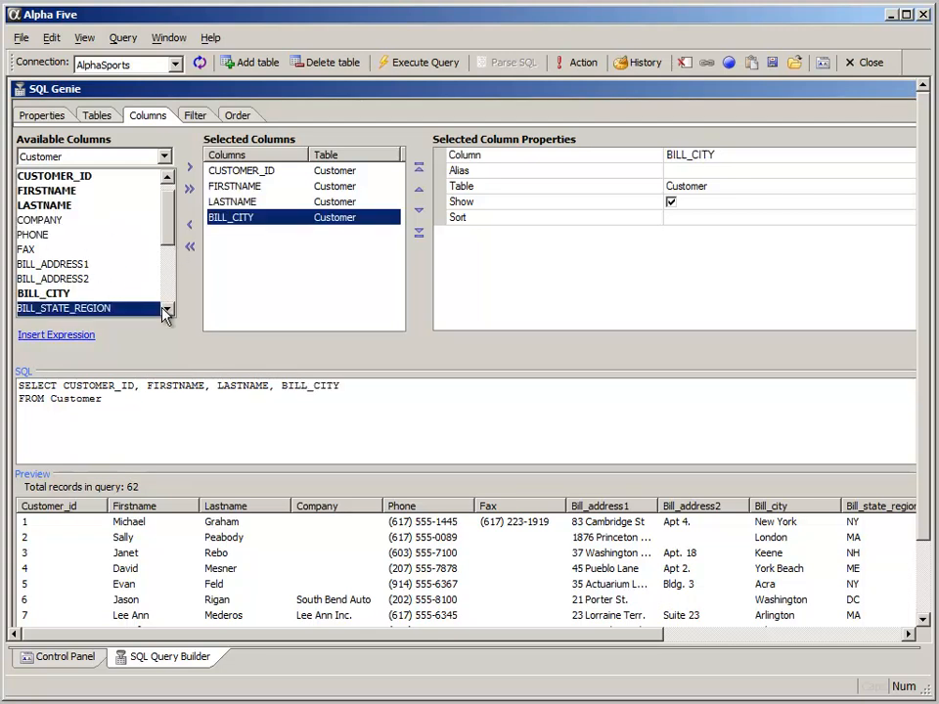
pyautogui.doubleClick(113, 311)
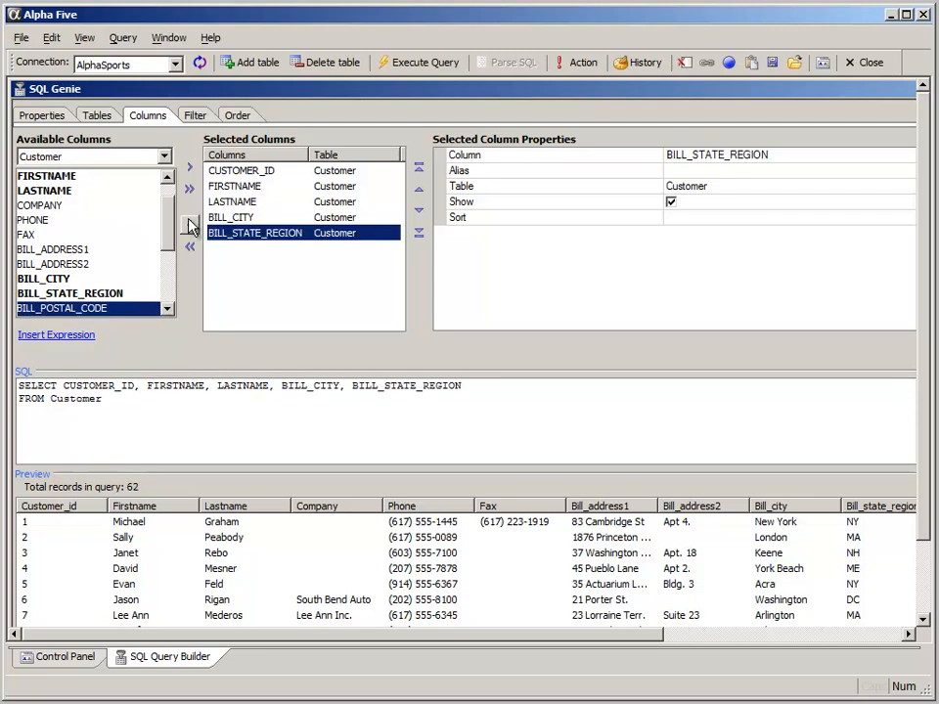
pyautogui.click(416, 67)
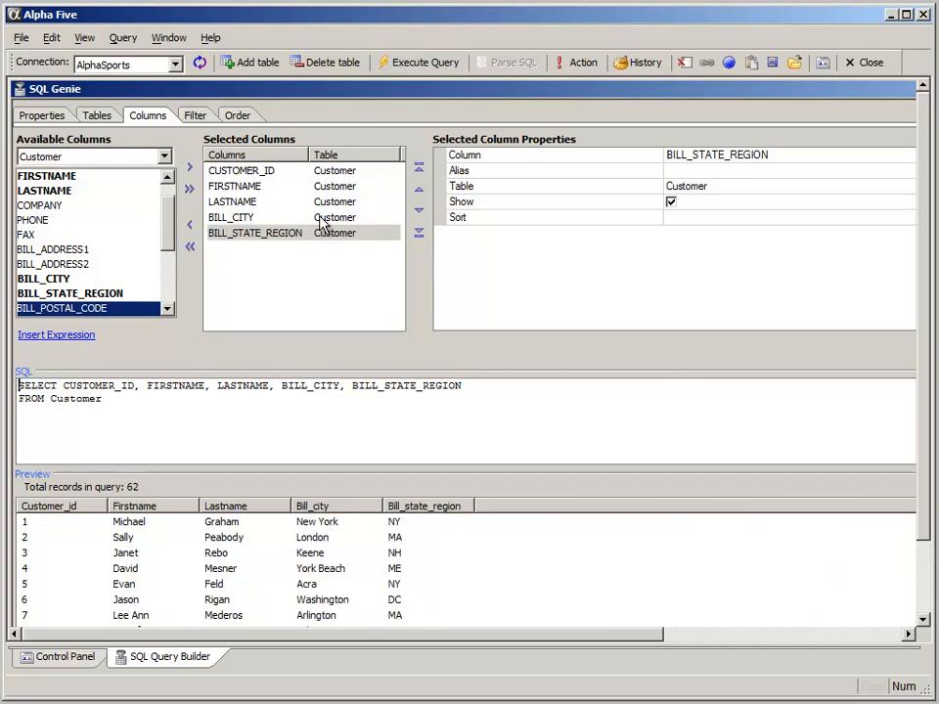
# - Start a query filter on the Customer table's BILL_STATE_REGION column
pyautogui.click(196, 117)
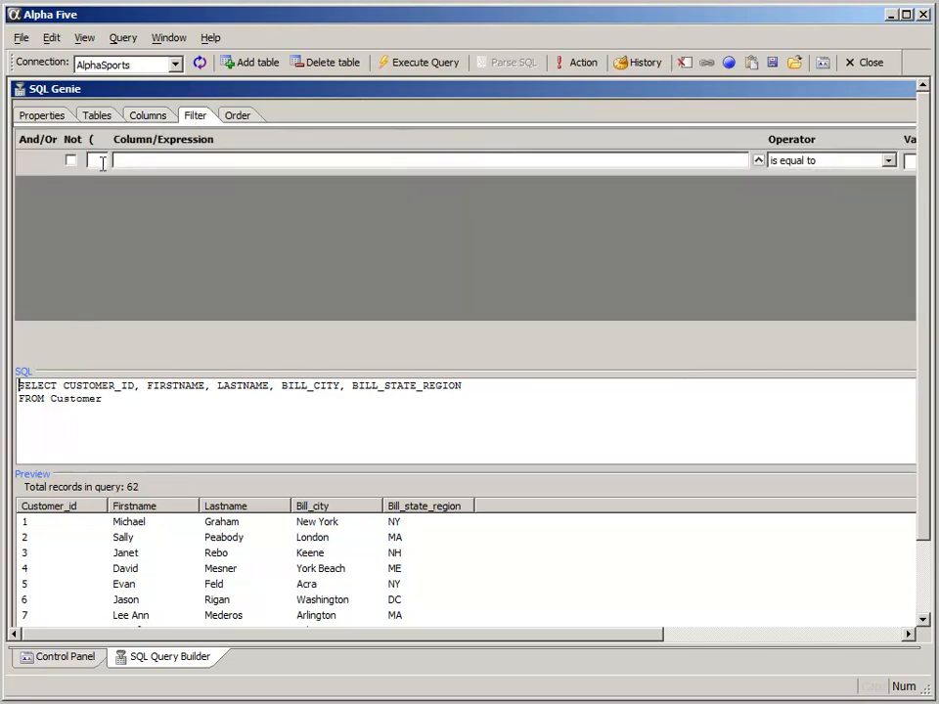
pyautogui.click(746, 162)
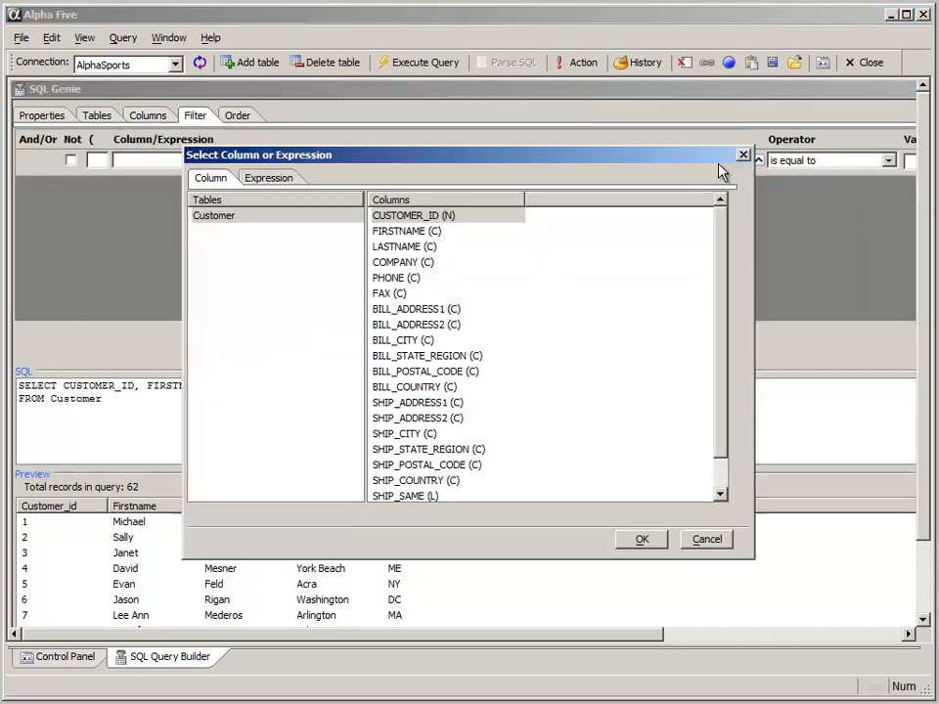
pyautogui.click(428, 358)
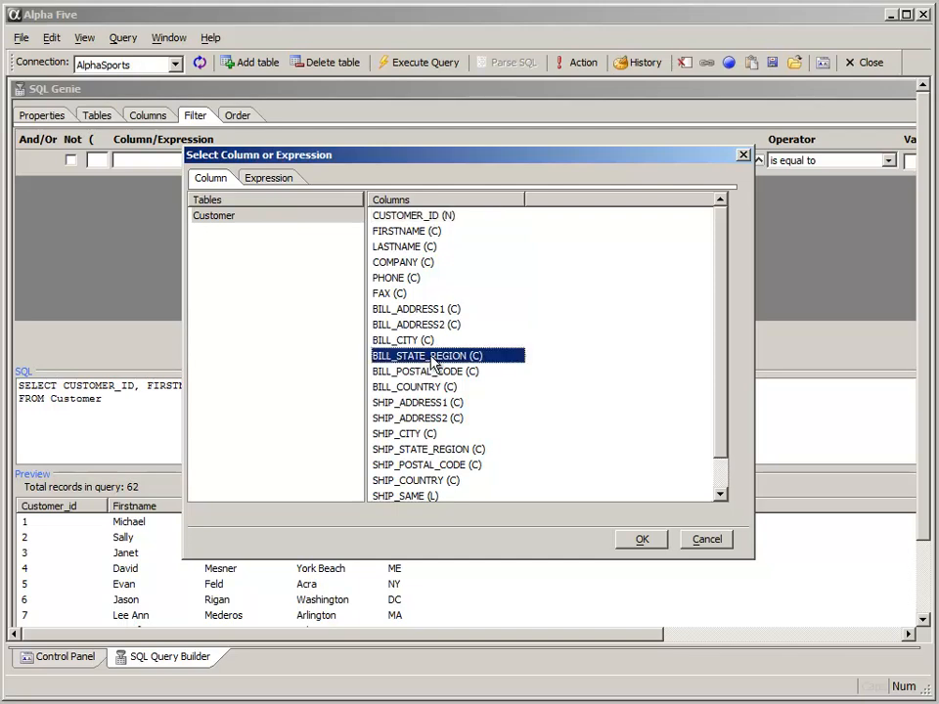
pyautogui.click(641, 539)
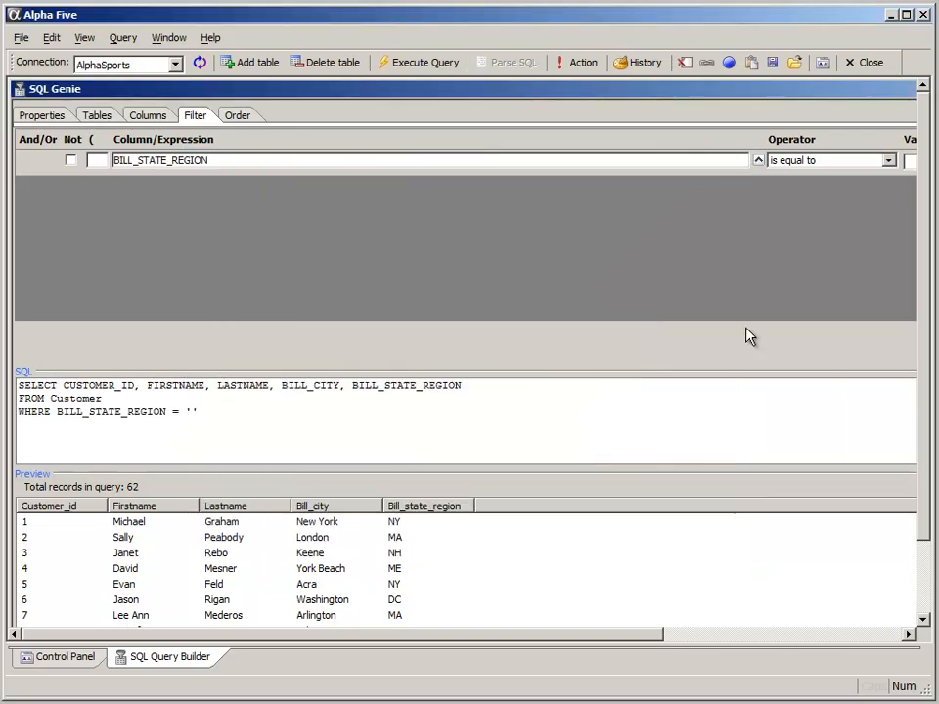
# - Set the BILL_STATE_REGION filter value to 'MA' in single quotes and execute the query
pyautogui.click(845, 635)
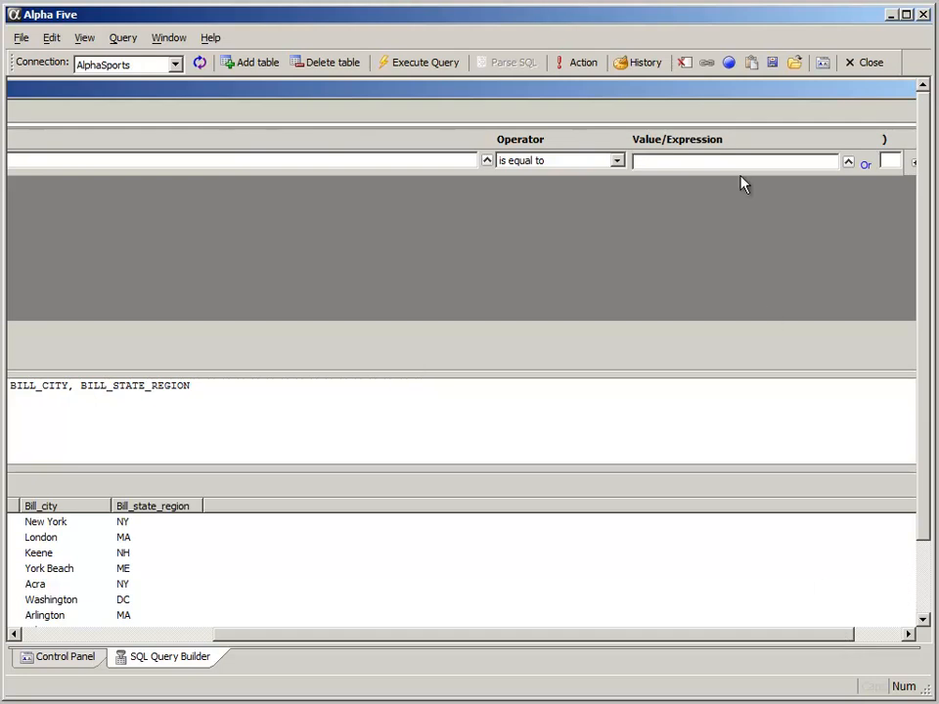
pyautogui.write('MA')
pyautogui.moveTo(667, 162); pyautogui.dragTo(632, 162)
pyautogui.write('MA')
pyautogui.write("'")
pyautogui.press('Home')
pyautogui.write("'")
pyautogui.moveTo(392, 641); pyautogui.dragTo(183, 633)
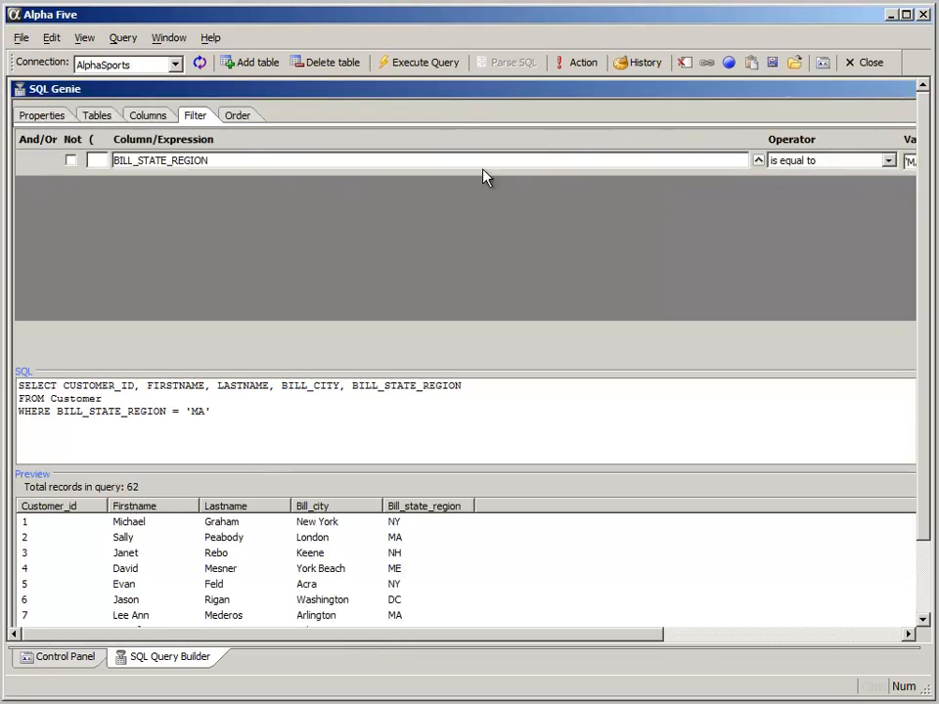
pyautogui.click(417, 63)
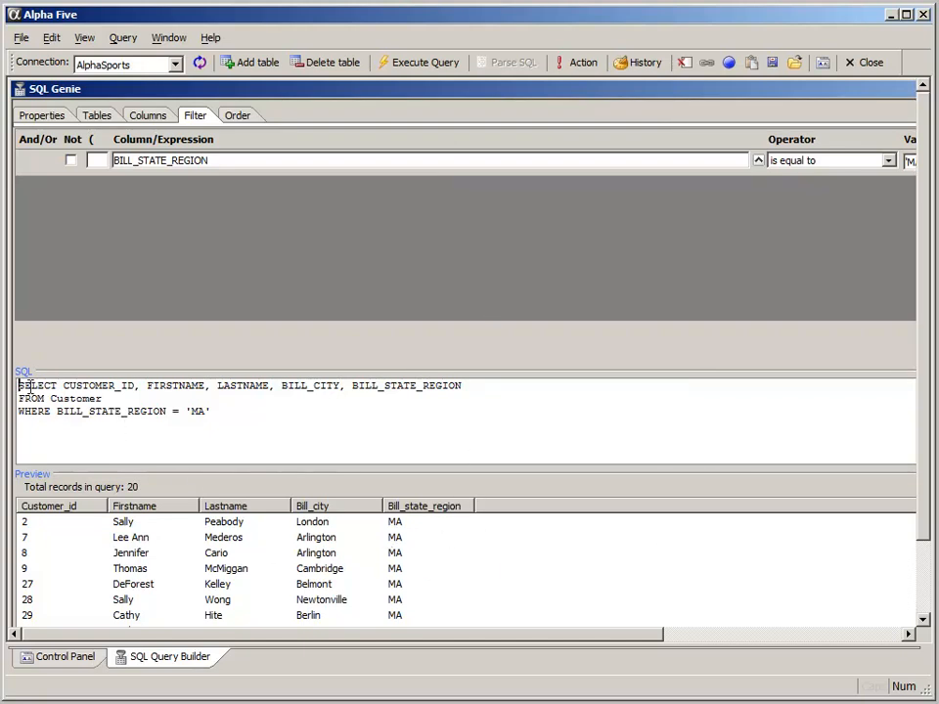
# - Highlight the complete generated SELECT statement to review it, clear the selection and close the SQL Genie
pyautogui.moveTo(20, 386); pyautogui.dragTo(234, 417)
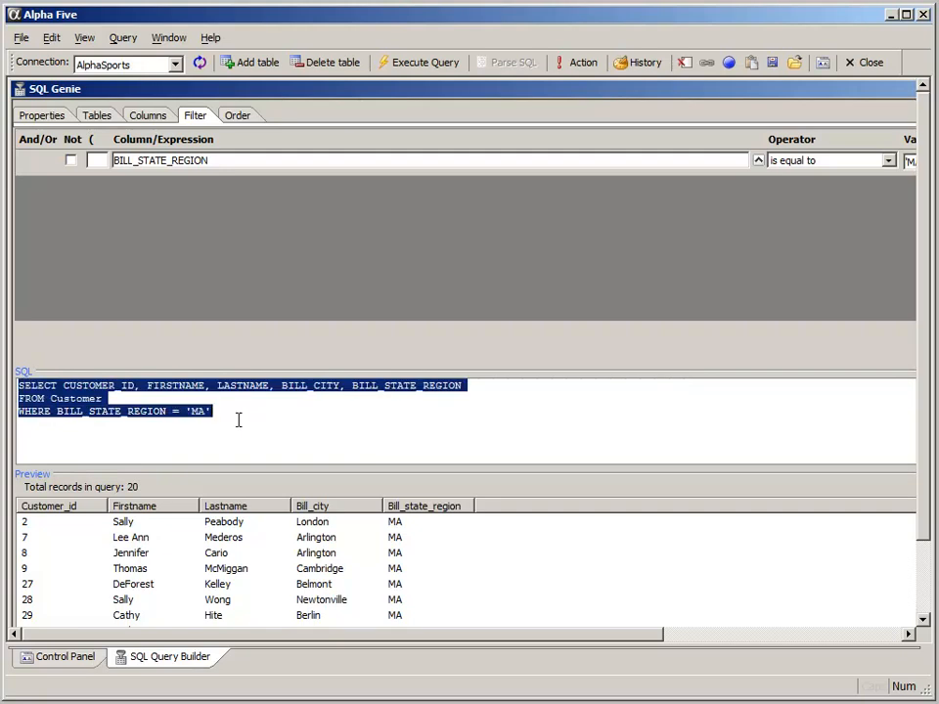
pyautogui.click(236, 399)
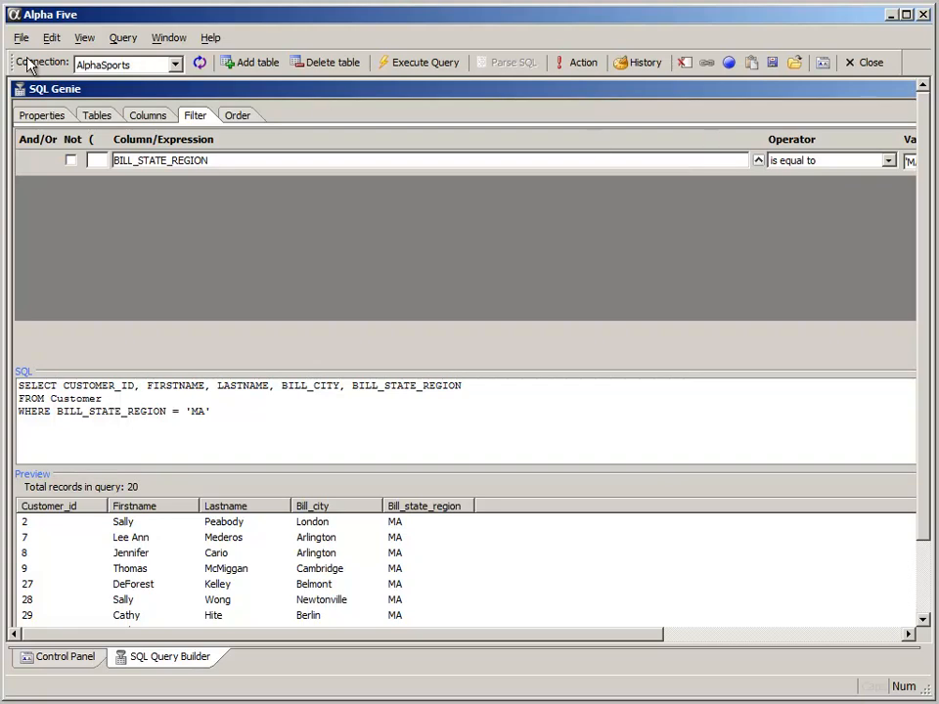
pyautogui.doubleClick(18, 90)
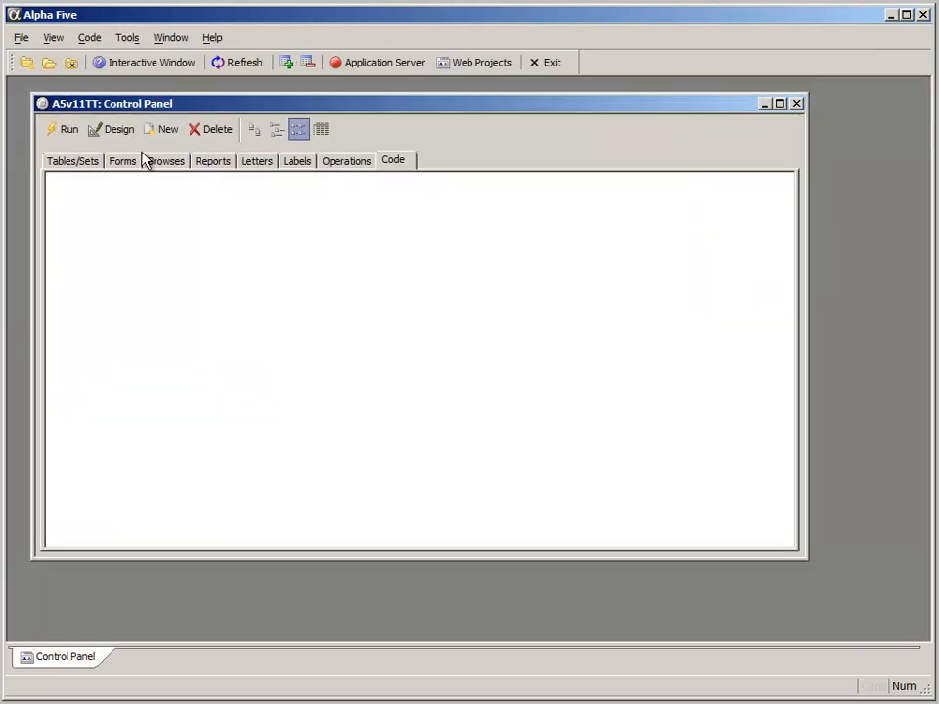
pyautogui.moveTo(178, 108)
pyautogui.mouseDown()
pyautogui.moveTo(199, 114)
pyautogui.moveTo(183, 113)
pyautogui.mouseUp()
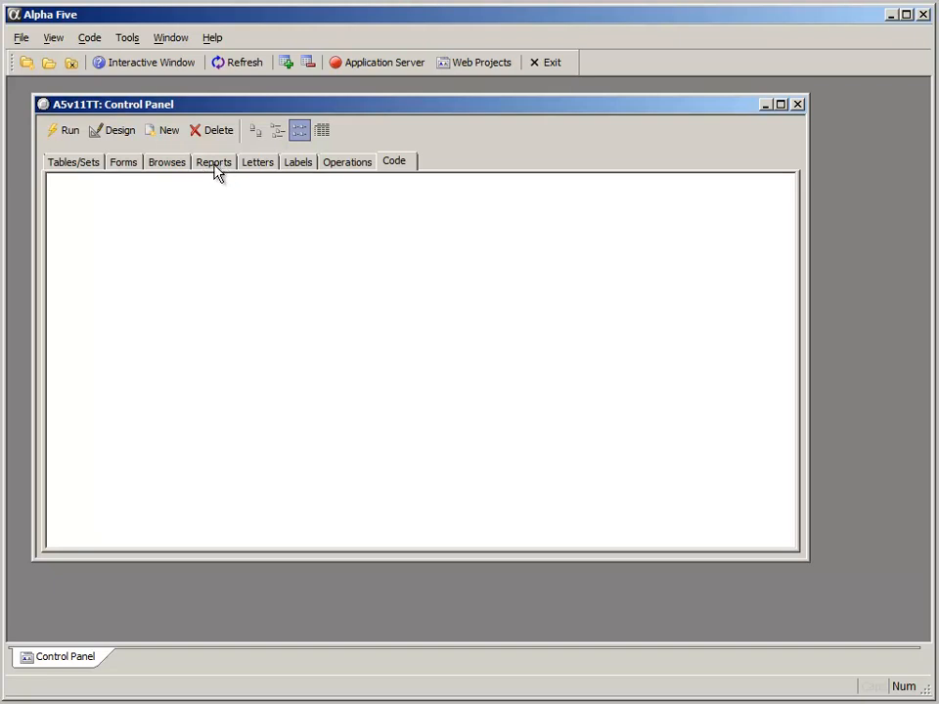
pyautogui.click(215, 166)
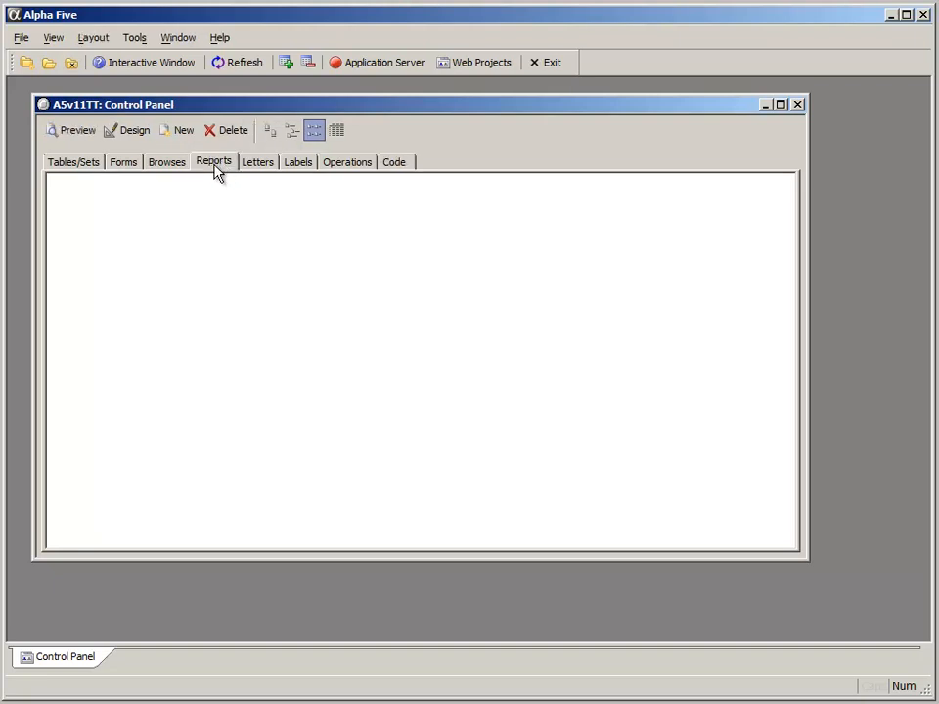
pyautogui.click(409, 169)
pyautogui.moveTo(421, 107); pyautogui.dragTo(419, 103)
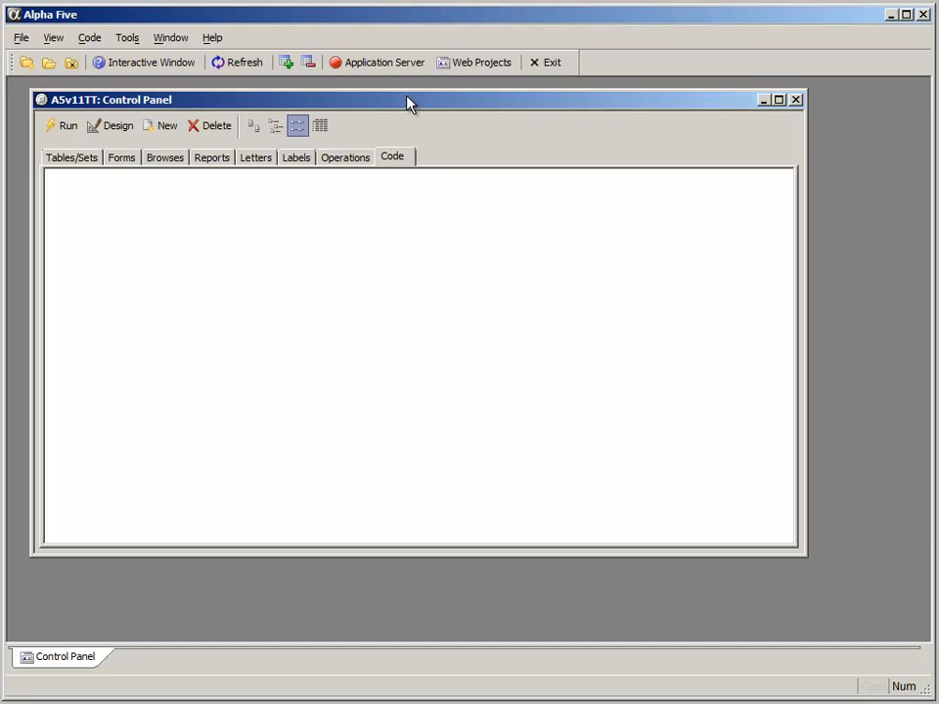
pyautogui.moveTo(409, 102); pyautogui.dragTo(399, 100)
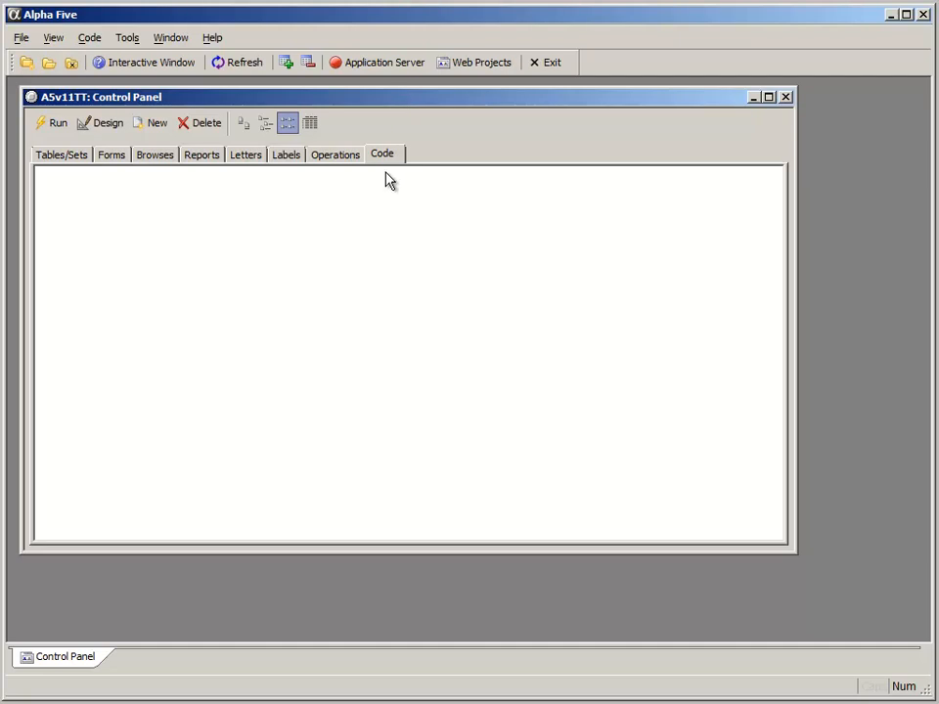